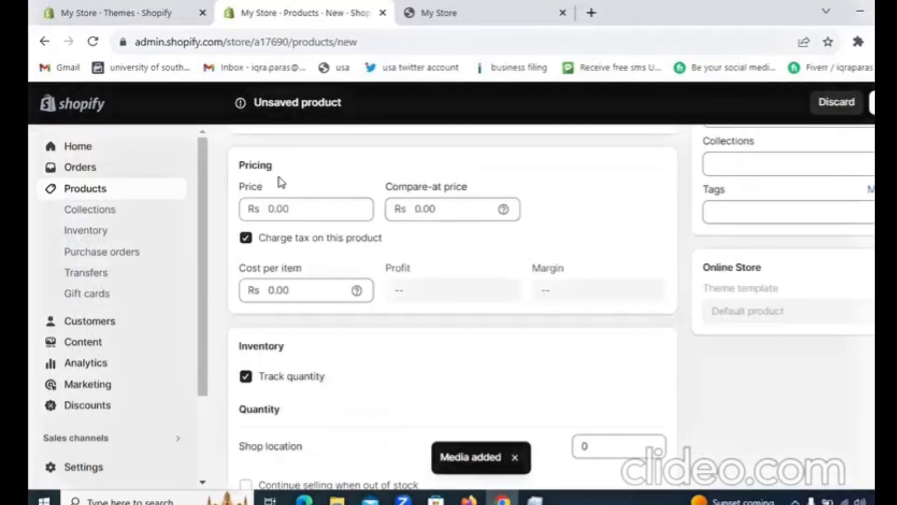
left_click(307, 212)
type("400")
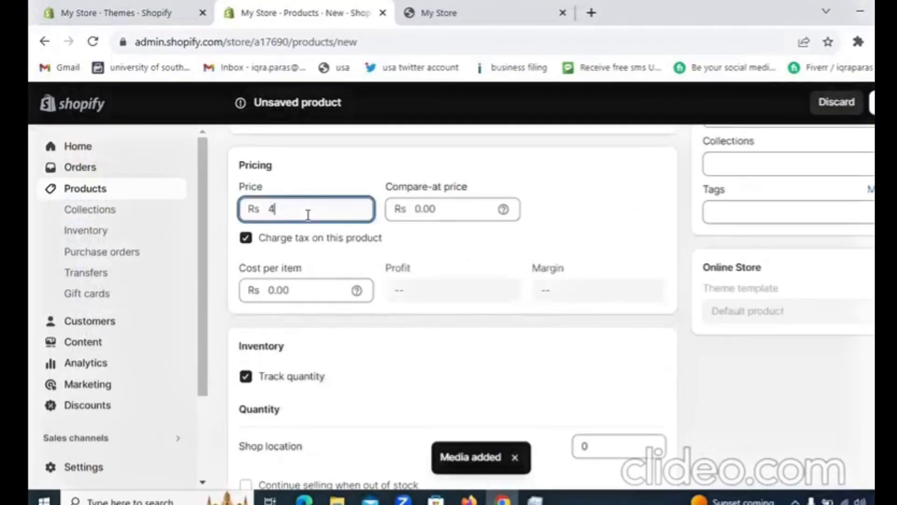
left_click(464, 207)
type("38")
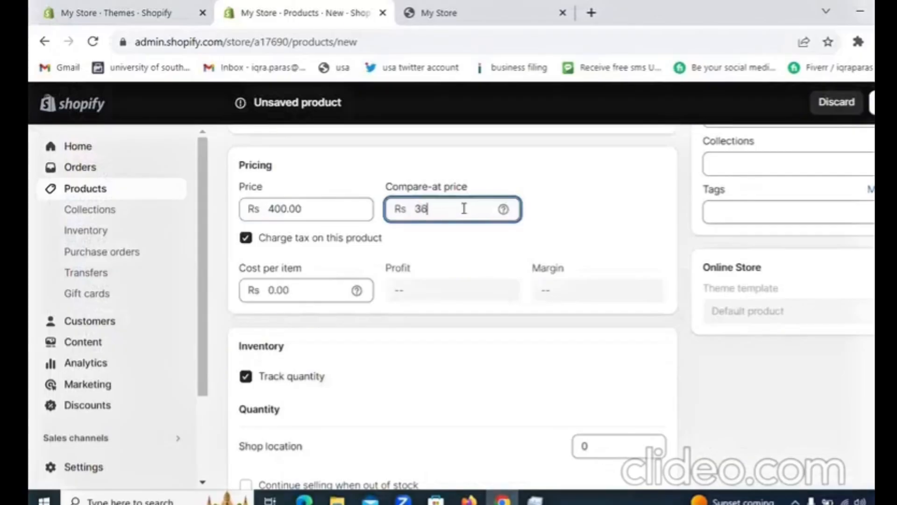
key("BackSpace")
key("BackSpace")
Set the product's price to Rs 360 and its compare-at price to Rs 400.
left_click_drag(318, 209, 251, 213)
type("3")
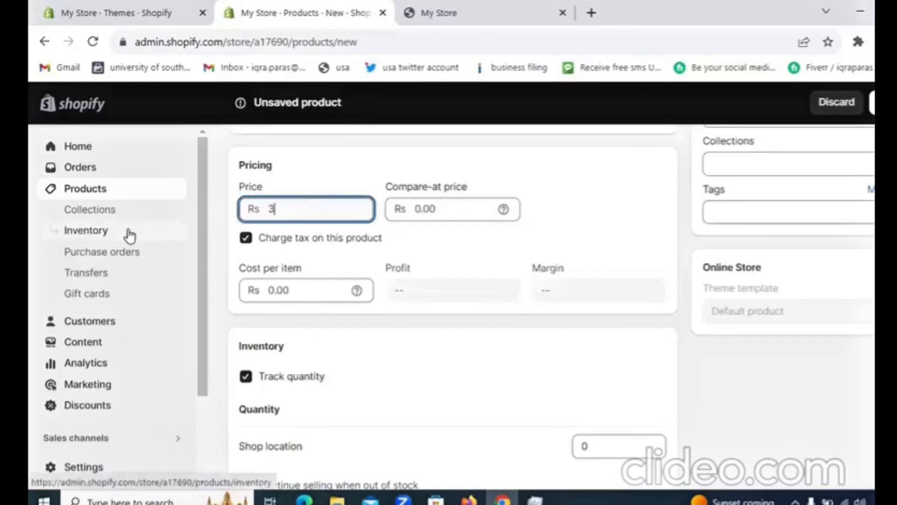
type("60")
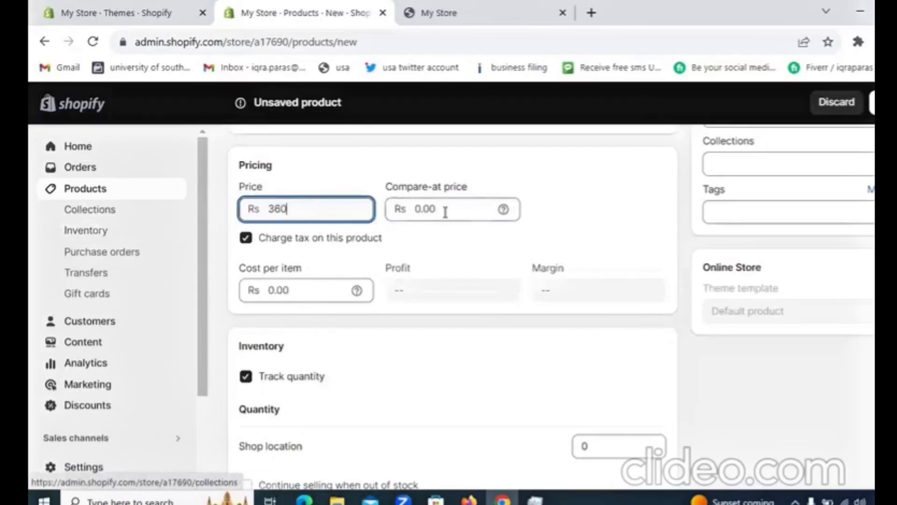
left_click(470, 209)
type("400")
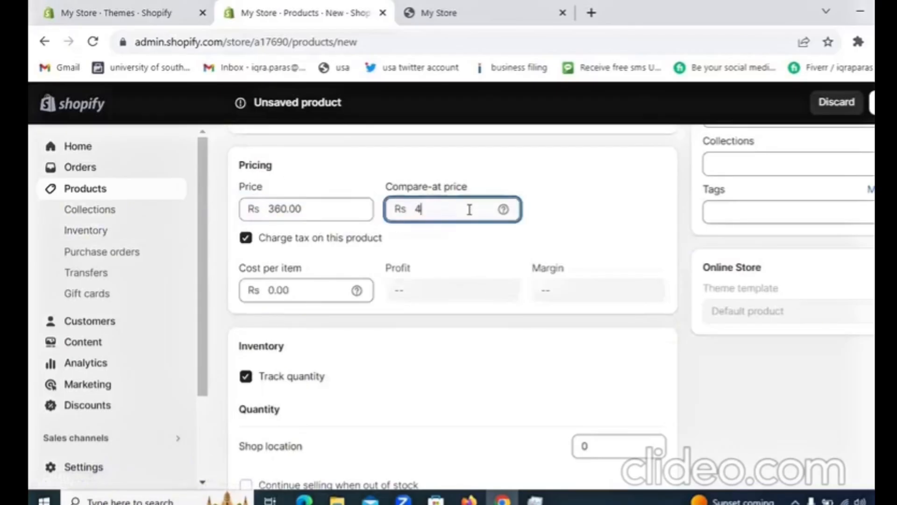
left_click(424, 322)
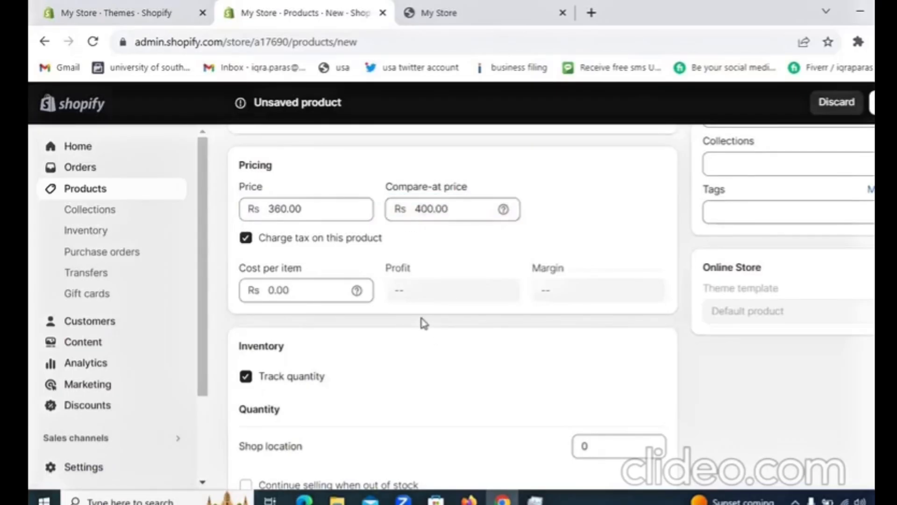
Set the product's cost per item to Rs 150.
left_click(323, 290)
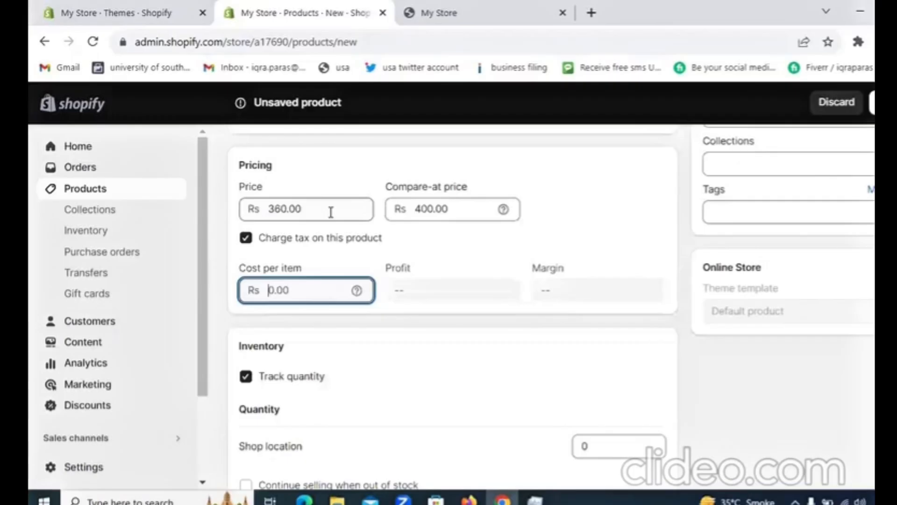
type("1")
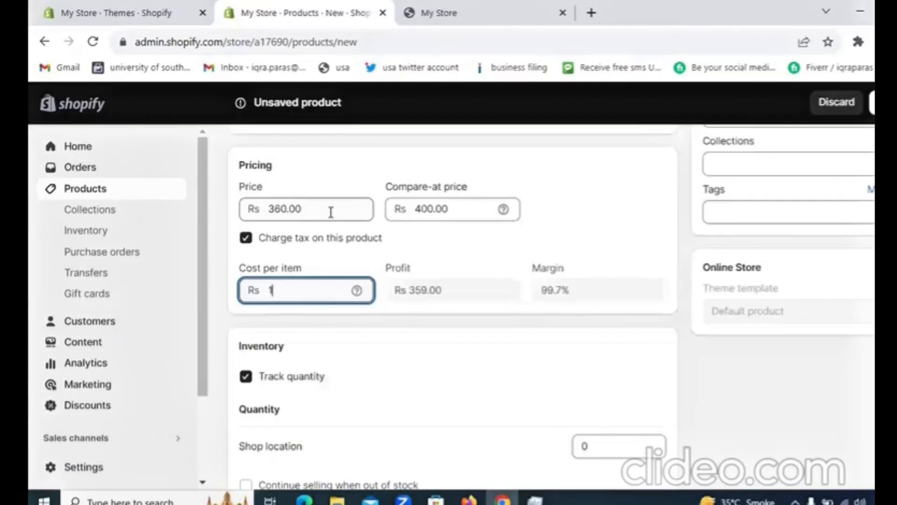
type("50")
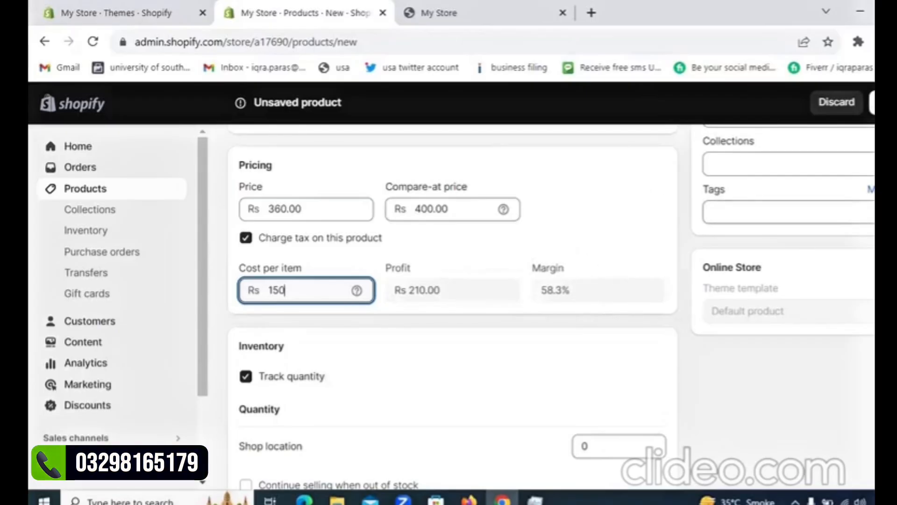
Set the inventory quantity for the Shop location to 100, leaving selling when out of stock disabled.
scroll(452, 304, "down", 3)
scroll(727, 282, "down", 3)
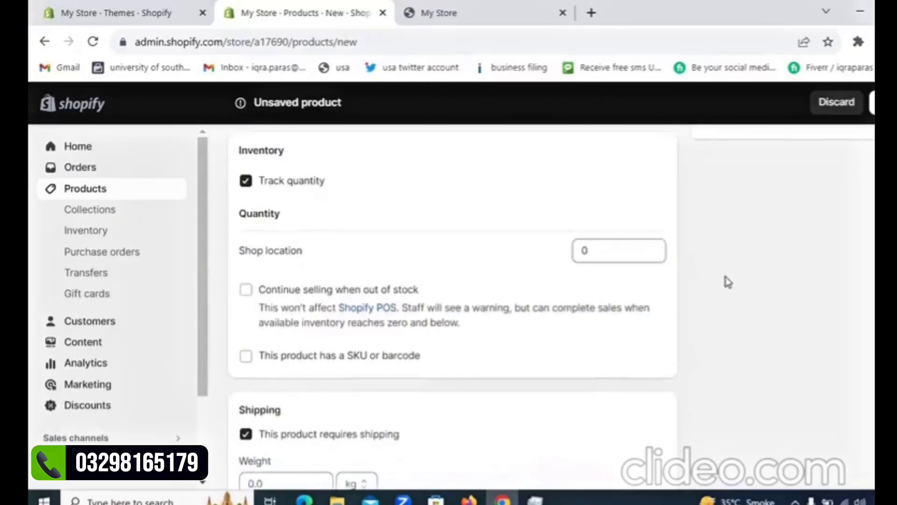
left_click(654, 248)
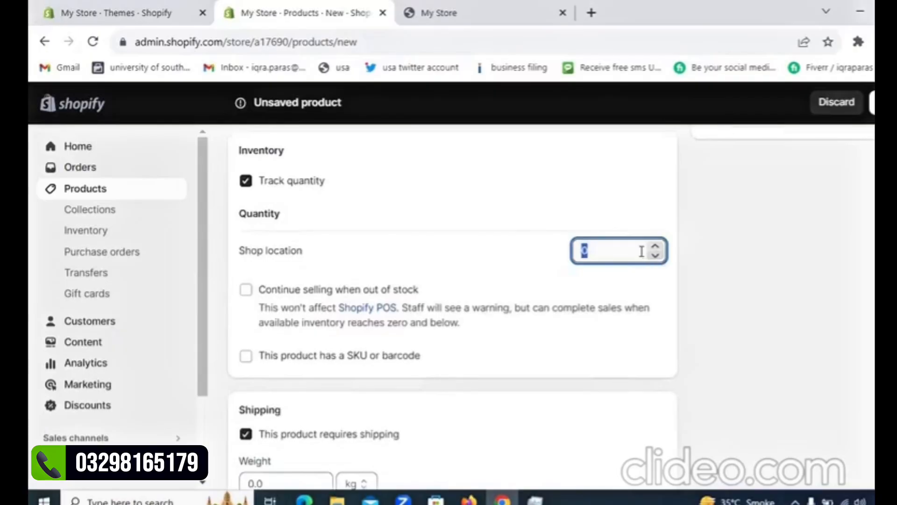
type("100")
left_click(248, 294)
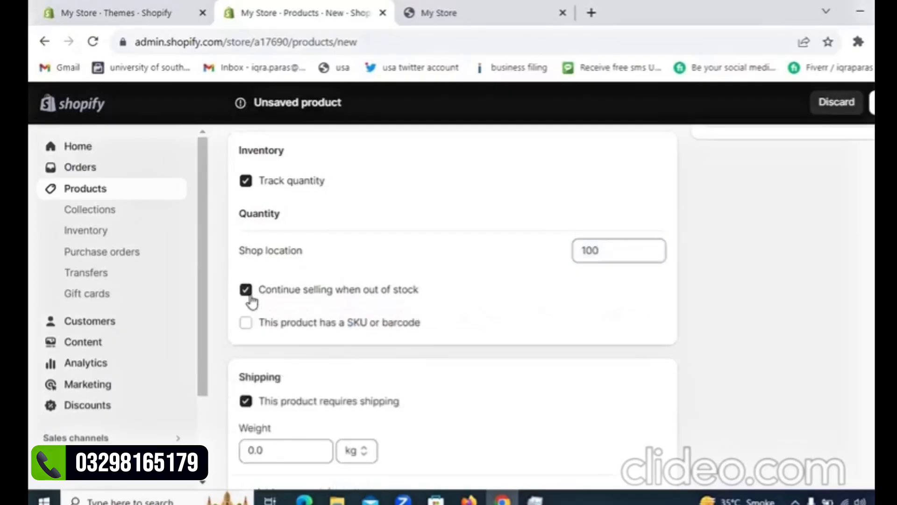
left_click(249, 294)
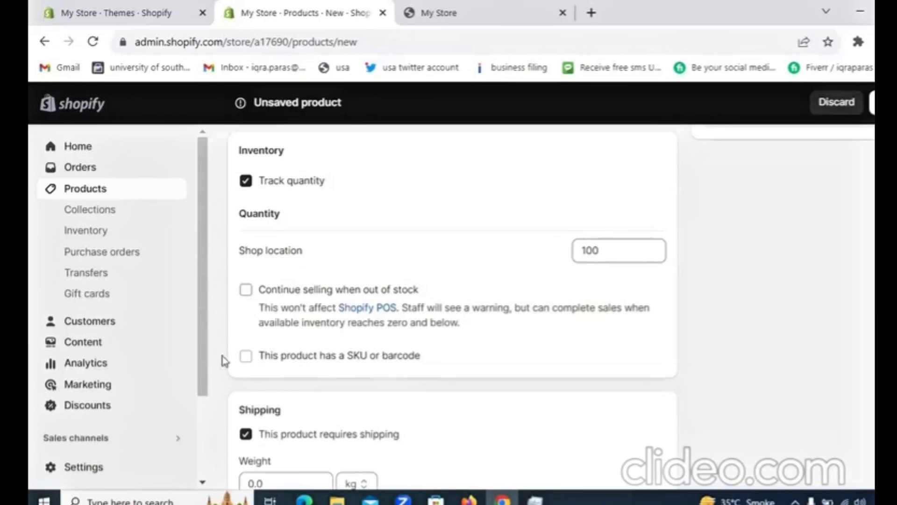
Mark the product as having a SKU or barcode and enter Tea101-a as the SKU.
left_click(247, 357)
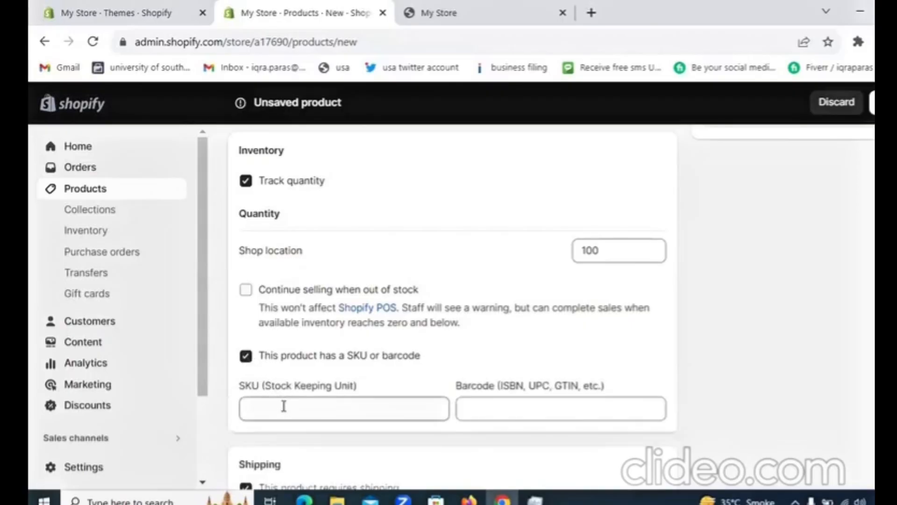
left_click(284, 406)
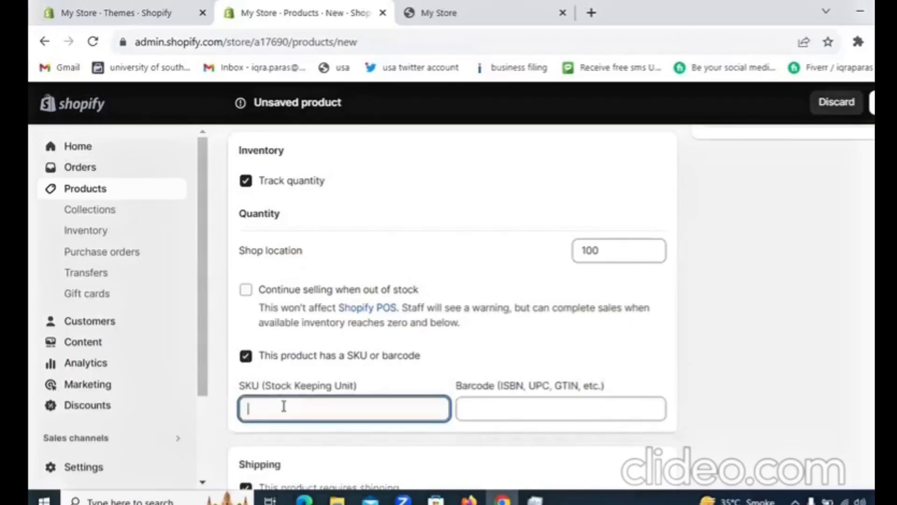
type("Twa")
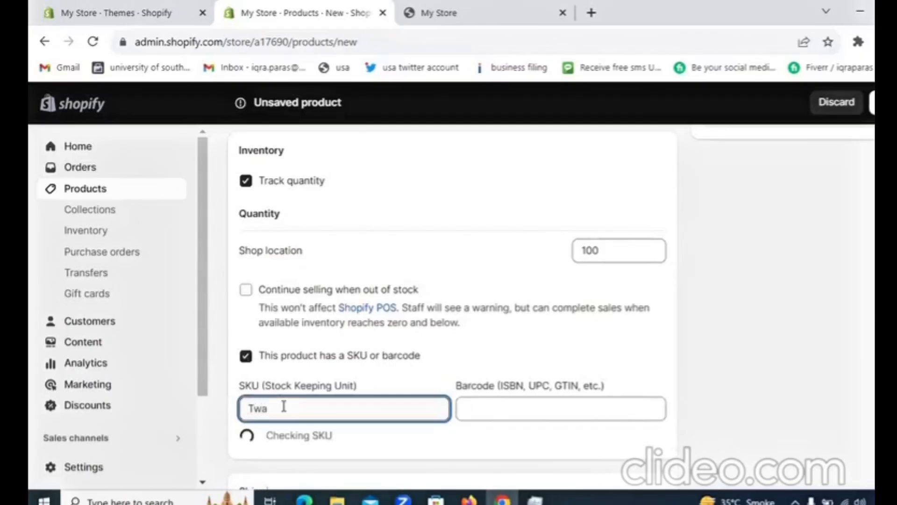
type("101")
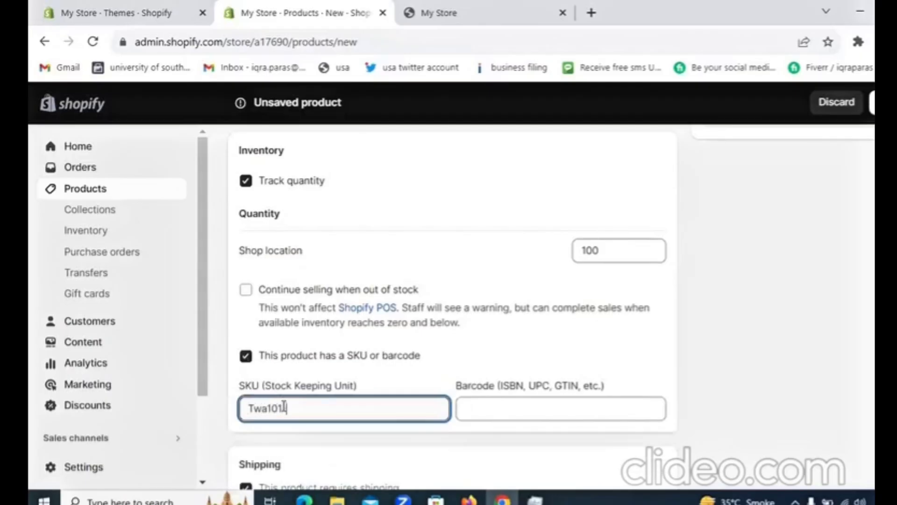
type("-a")
scroll(452, 304, "down", 3)
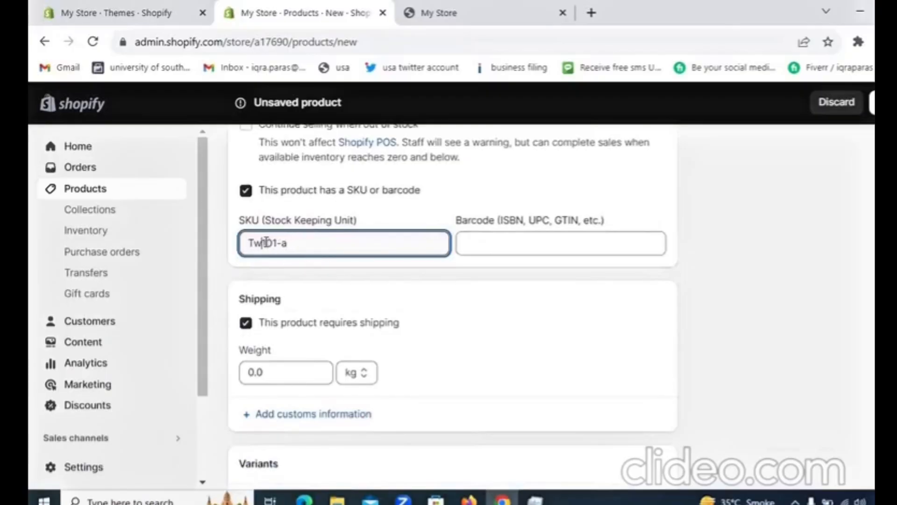
key("BackSpace")
key("BackSpace")
key("BackSpace")
type("e")
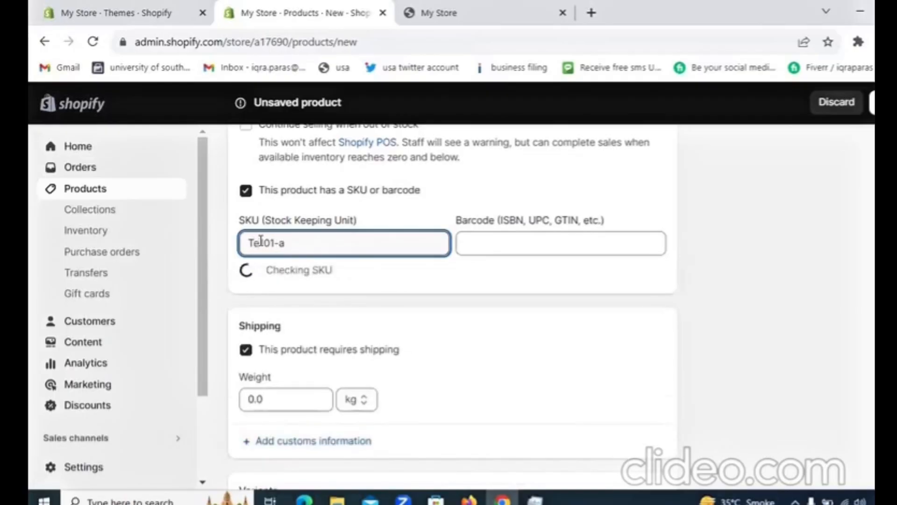
type("a")
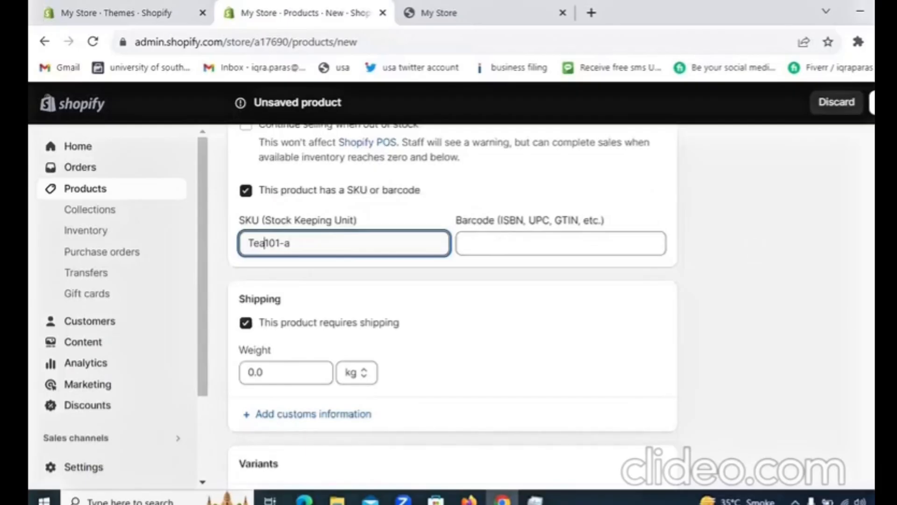
Set the product's shipping weight to 200 with grams (g) as the unit.
scroll(452, 299, "down", 4)
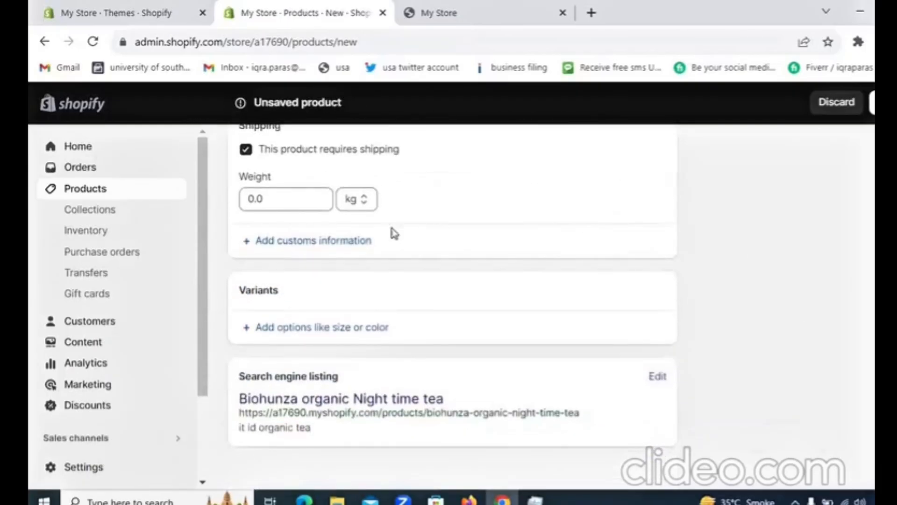
left_click(358, 199)
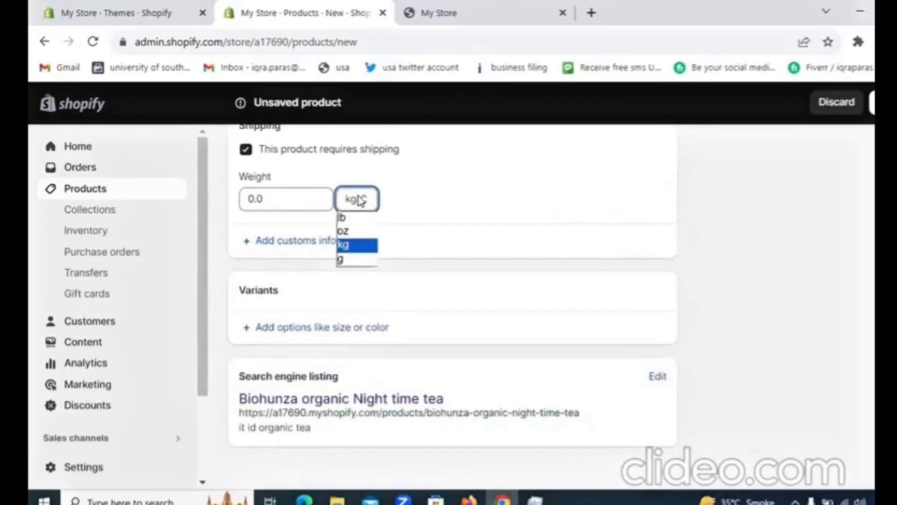
left_click(353, 259)
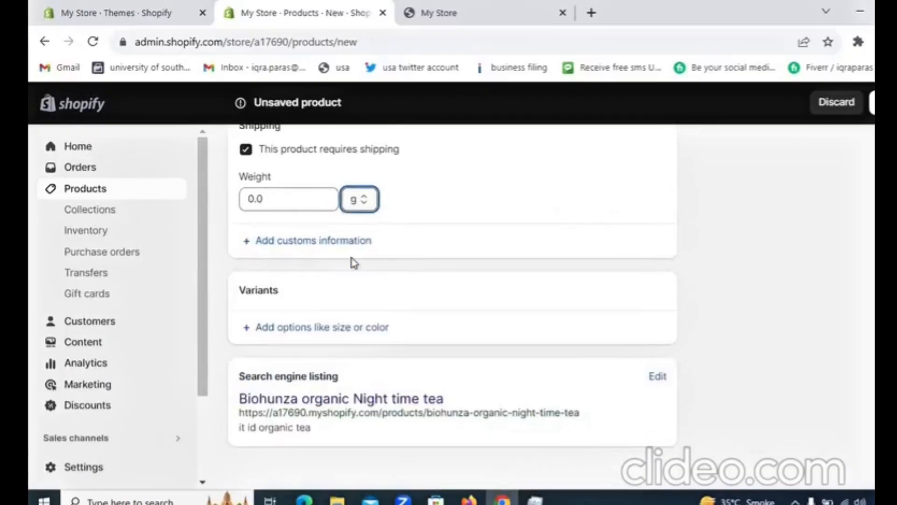
left_click(320, 199)
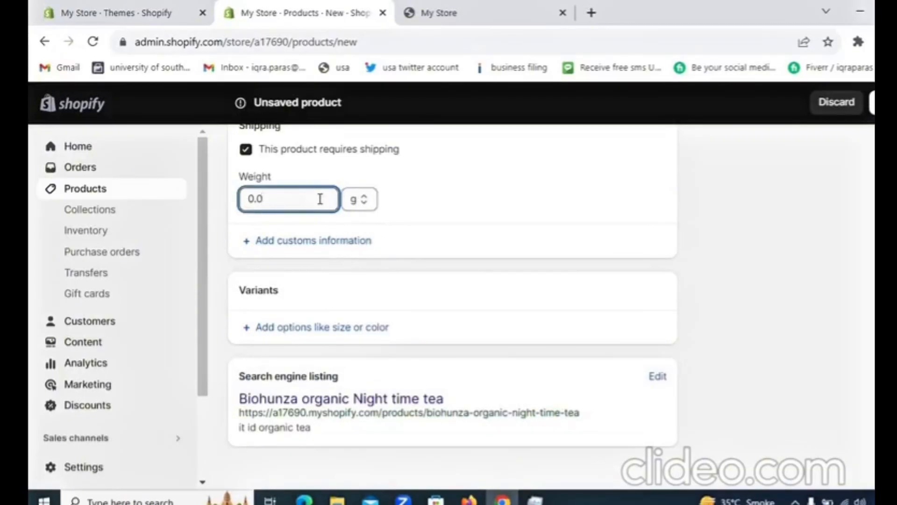
key("BackSpace")
key("BackSpace")
key("BackSpace")
type("200")
Open the customs information fields for the product's shipping and look over the country of origin and HS code entries.
scroll(596, 252, "down", 1)
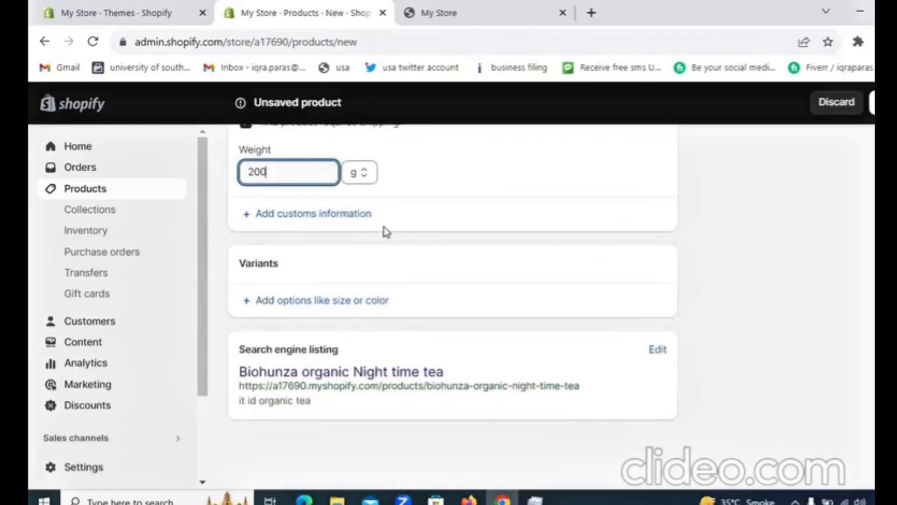
left_click(315, 212)
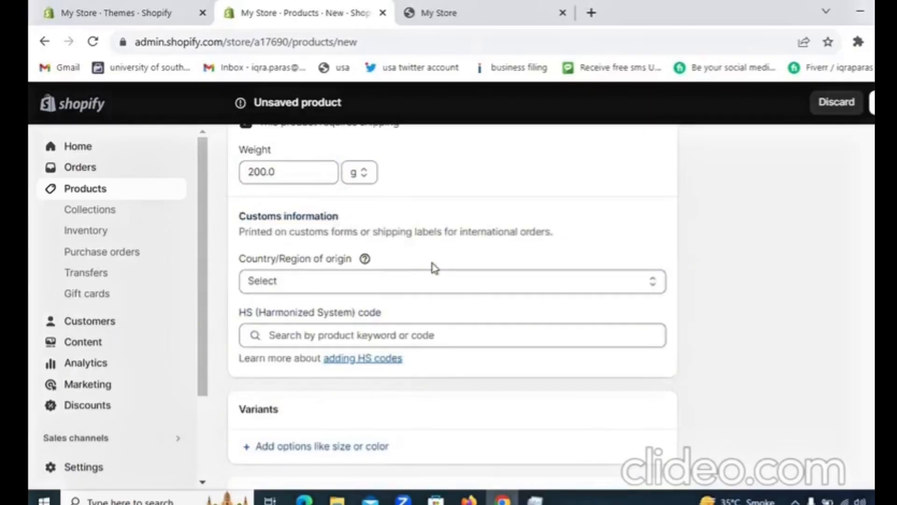
scroll(452, 307, "down", 1)
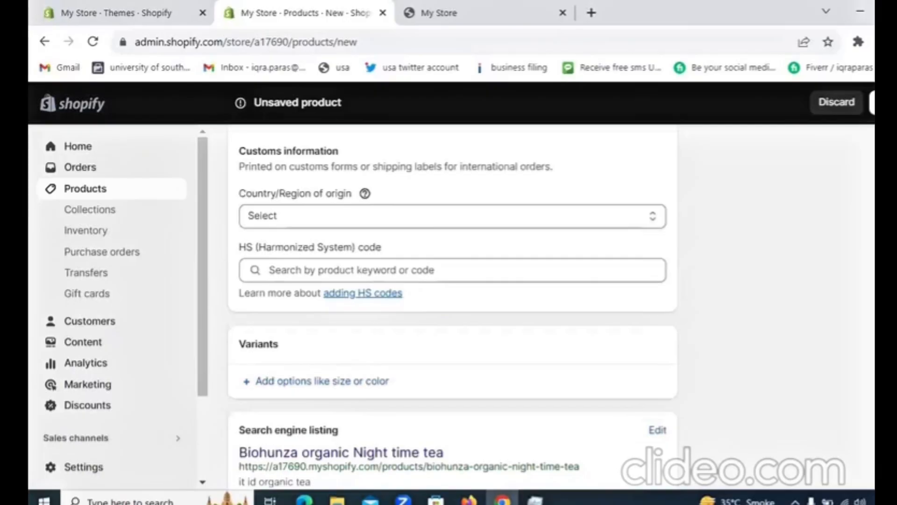
Add a variant option named Size to the product.
scroll(452, 307, "down", 2)
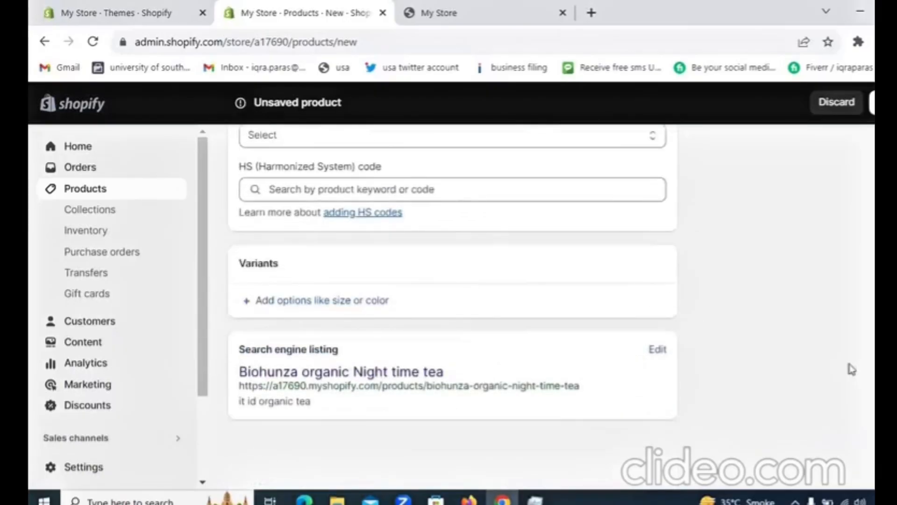
left_click(343, 301)
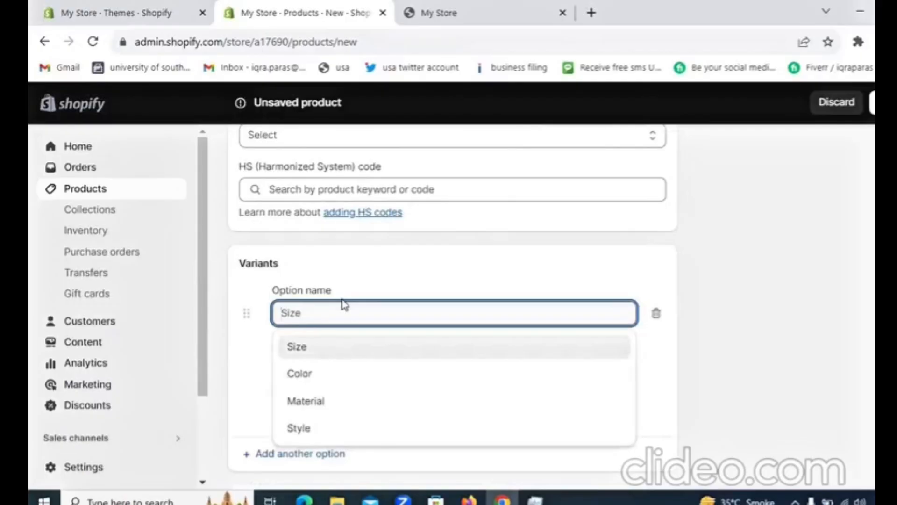
left_click(334, 356)
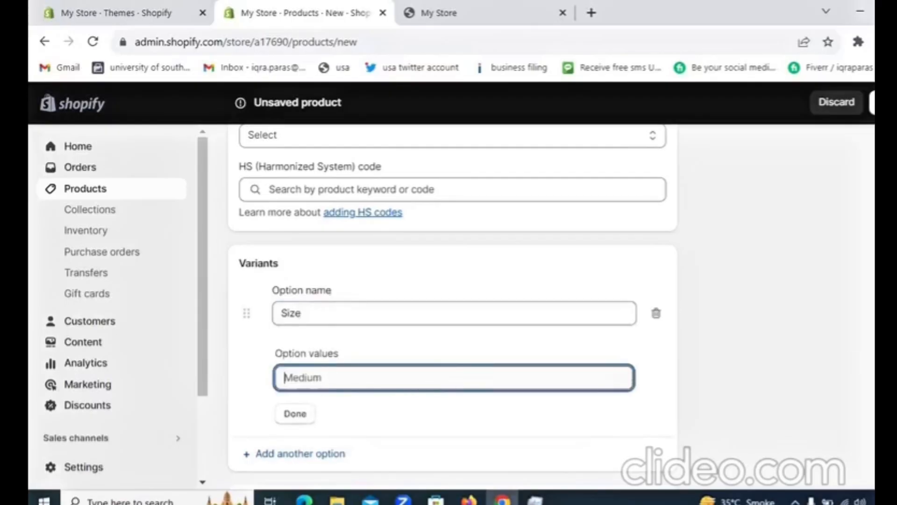
scroll(847, 386, "down", 3)
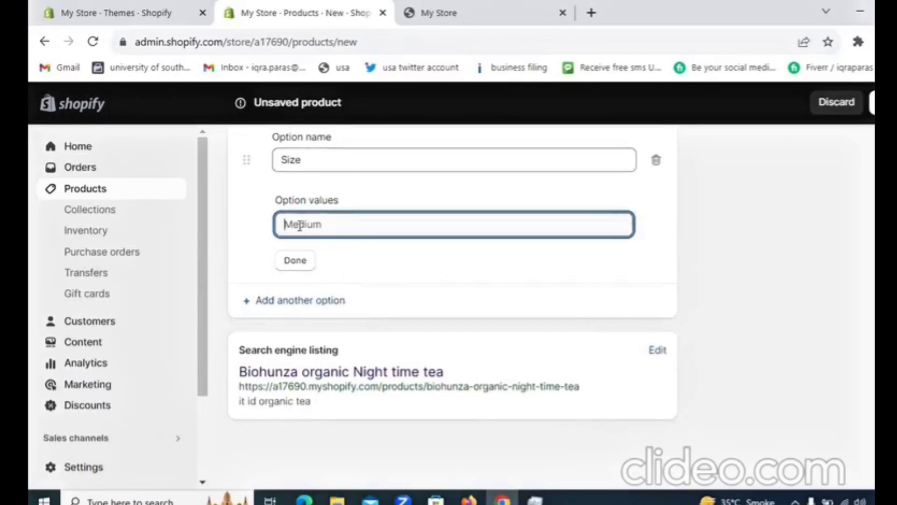
left_click(264, 176)
Enter Small, Medium and Large as the Size option's values and finish the option.
left_click(336, 222)
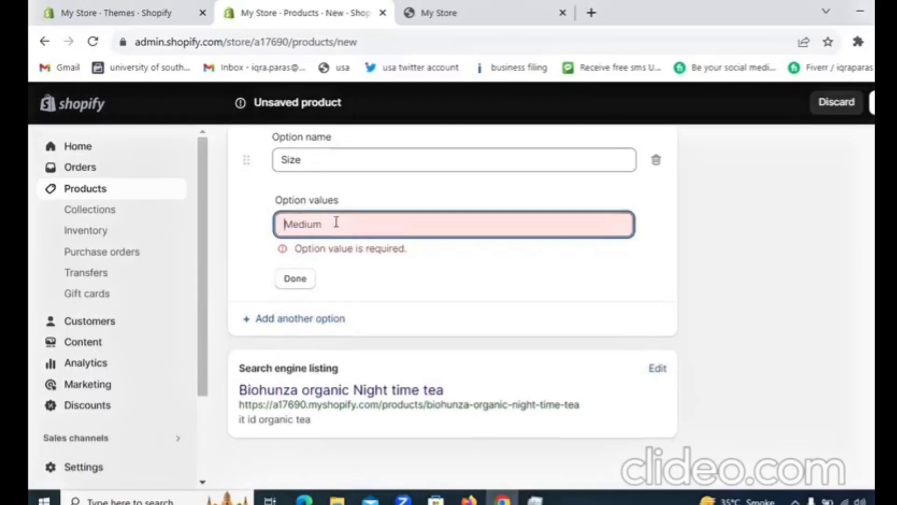
type("Small")
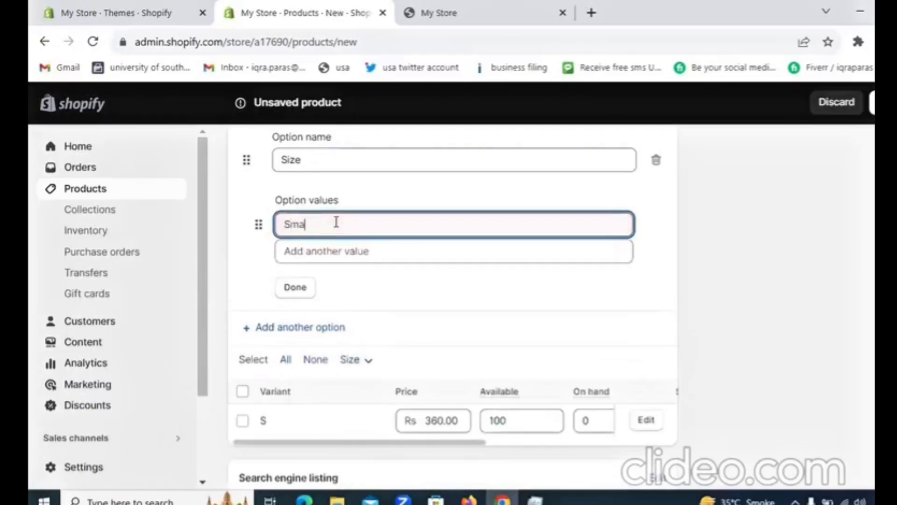
left_click(336, 250)
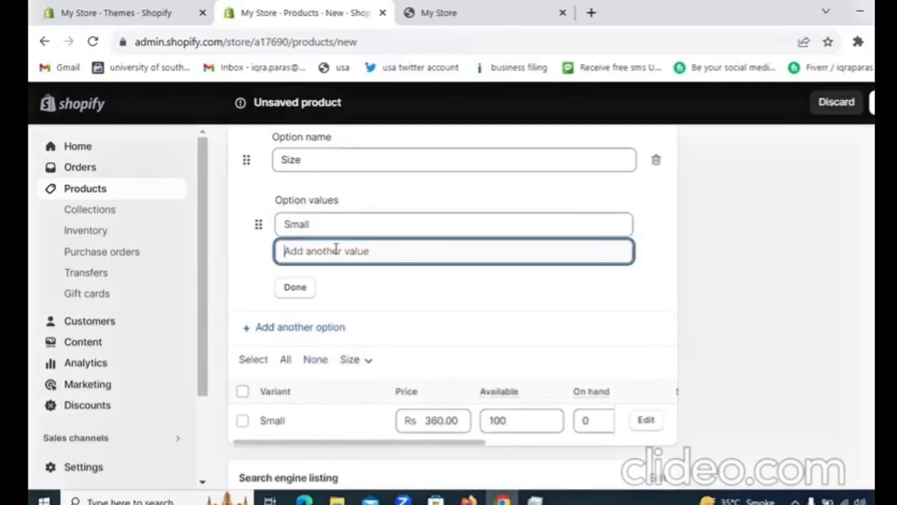
type("Medium")
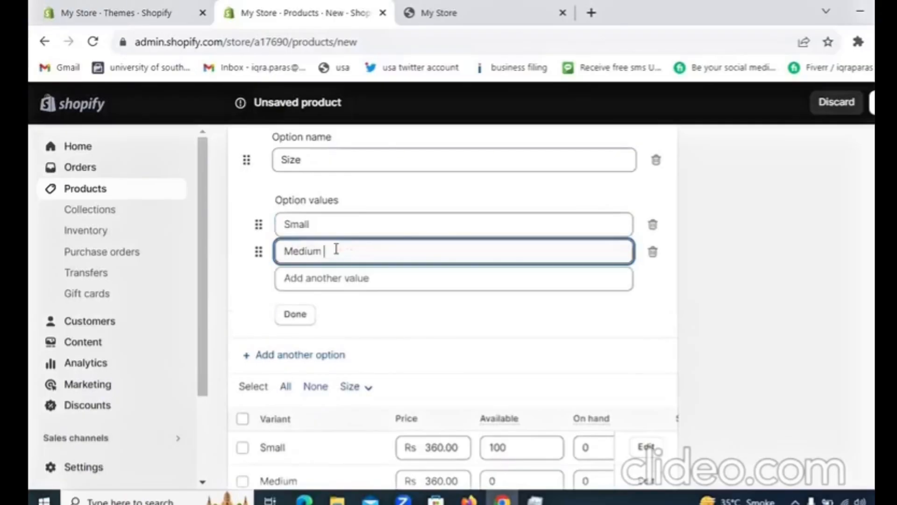
left_click(330, 278)
type("L")
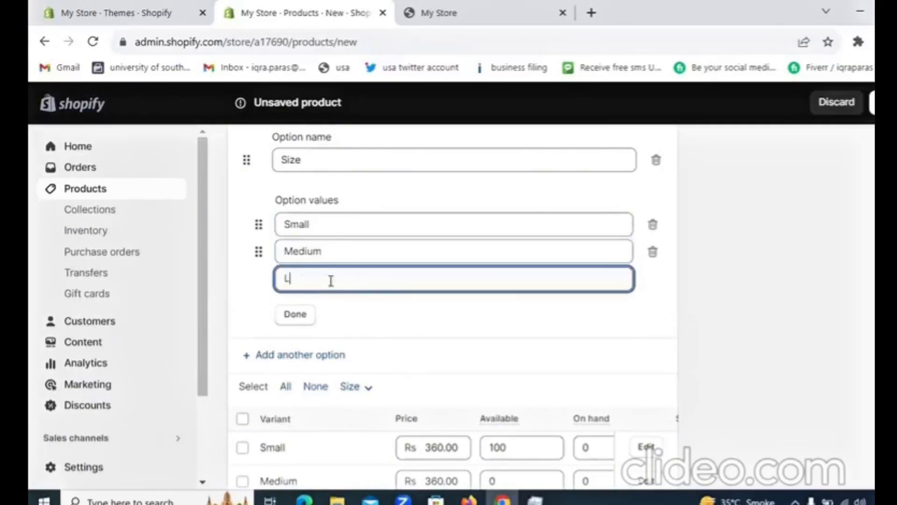
type("are")
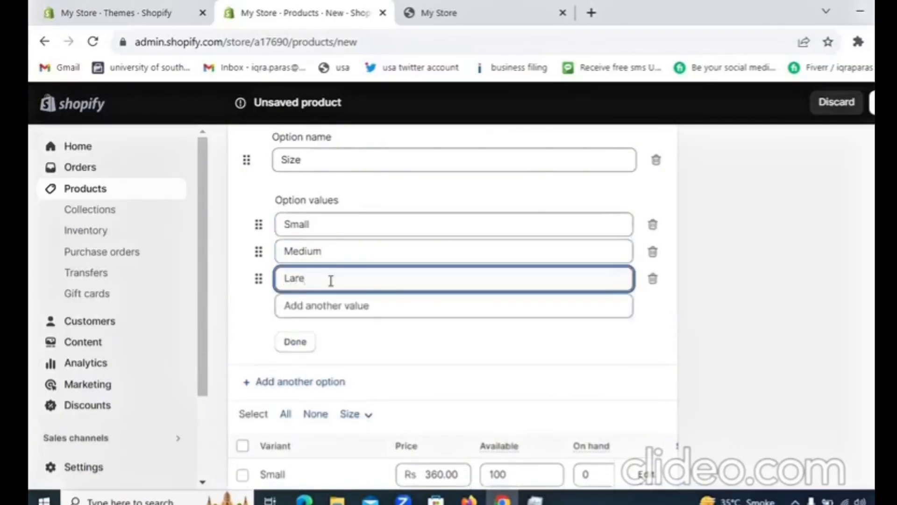
key("BackSpace")
type("g")
left_click(294, 343)
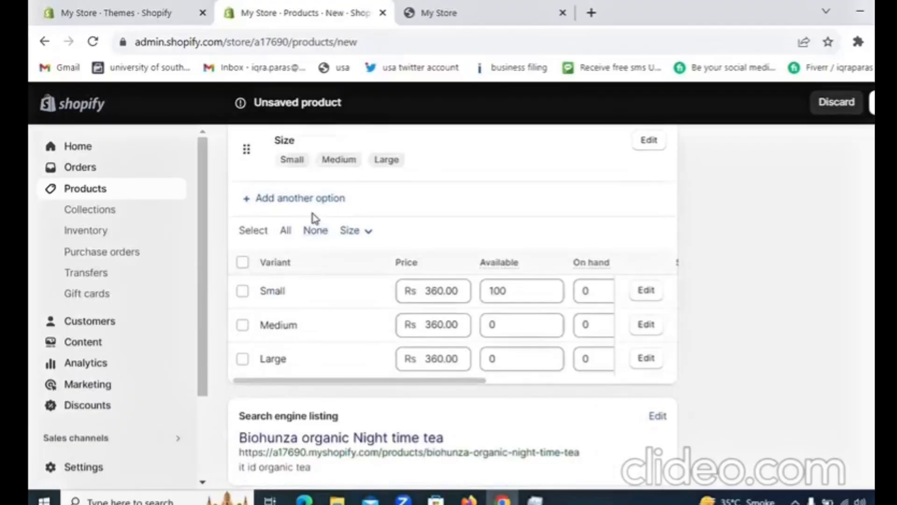
Examine the size variants' selection filter and their price, quantity, SKU and barcode entries.
left_click(358, 231)
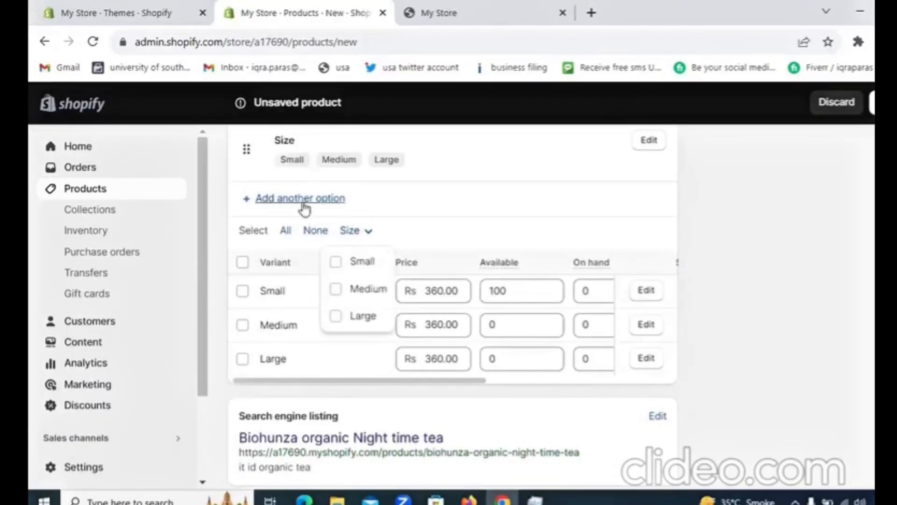
left_click(737, 240)
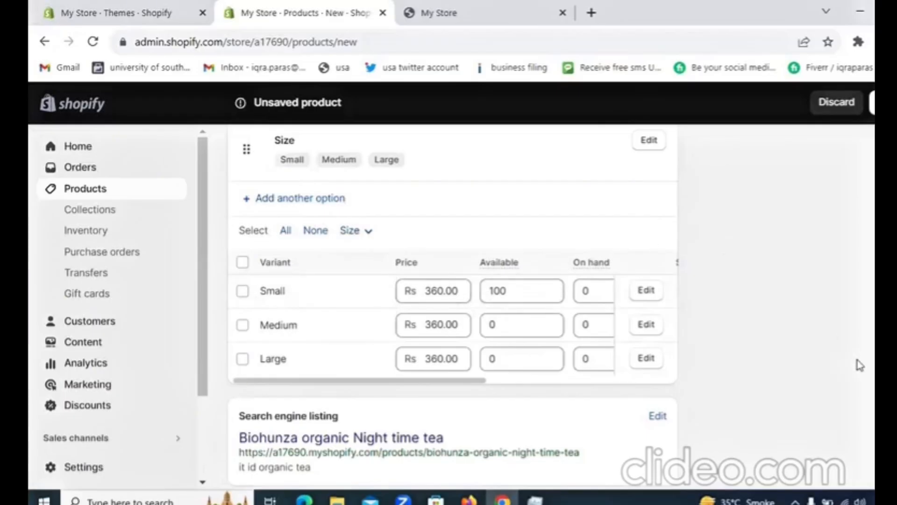
scroll(453, 306, "up", 3)
scroll(453, 307, "down", 1)
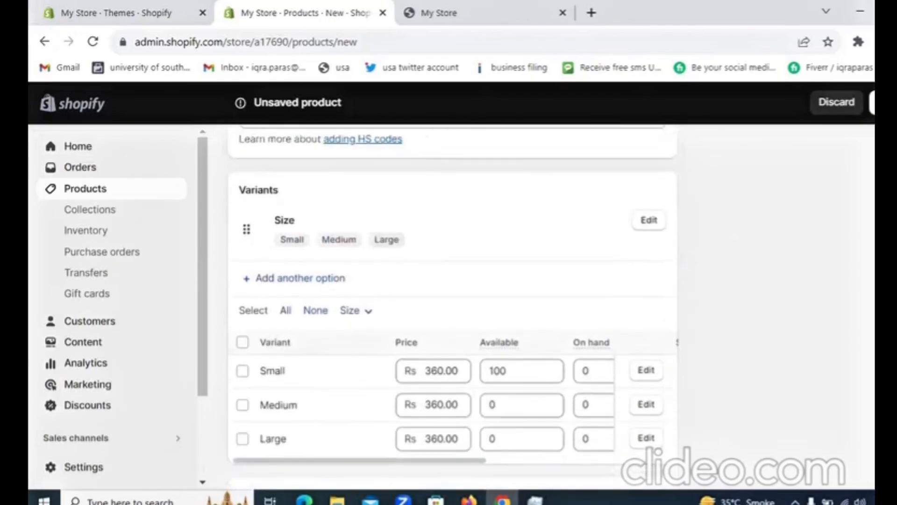
scroll(452, 307, "down", 1)
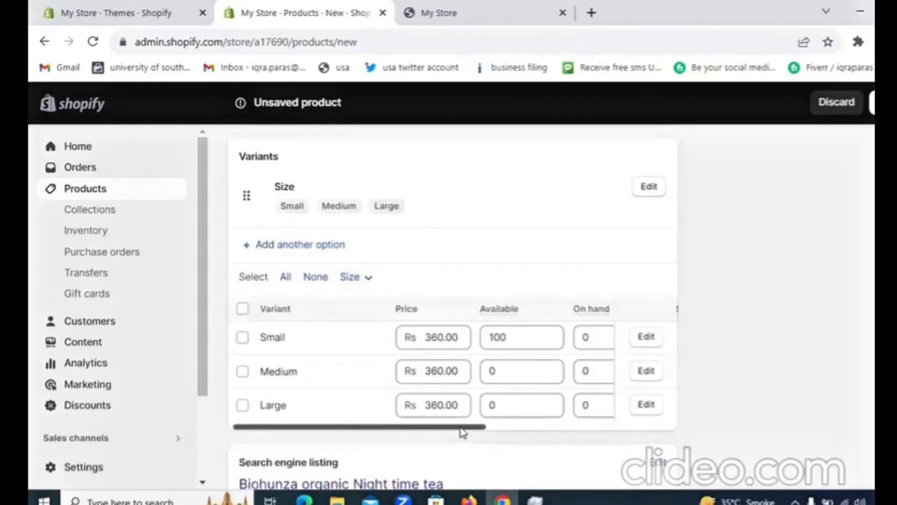
left_click_drag(462, 431, 611, 413)
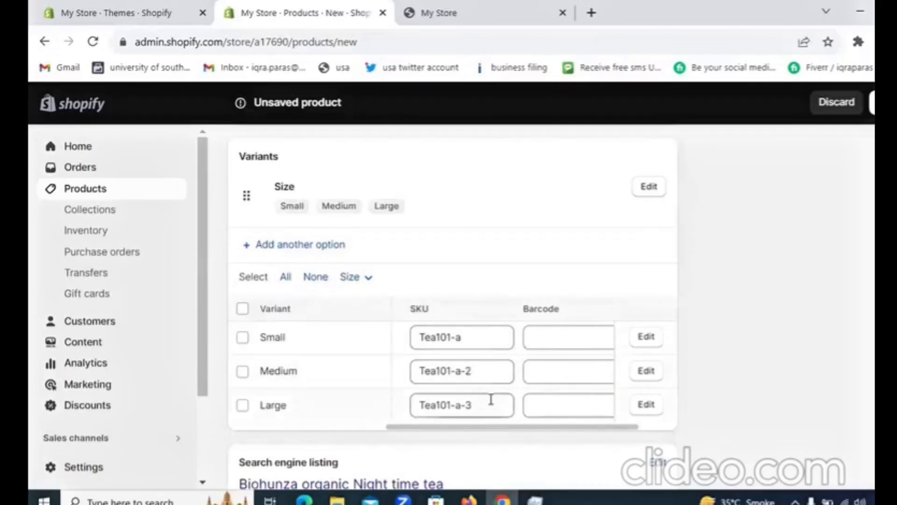
left_click_drag(525, 429, 324, 428)
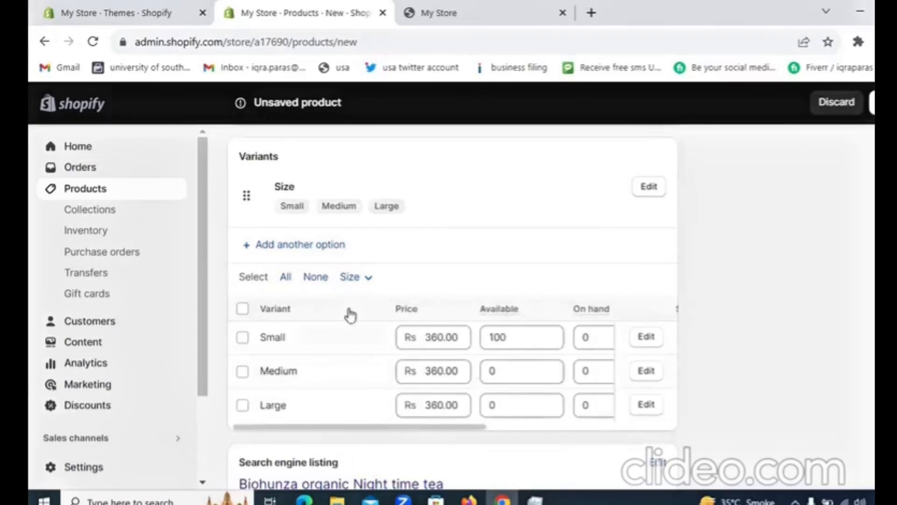
left_click(326, 245)
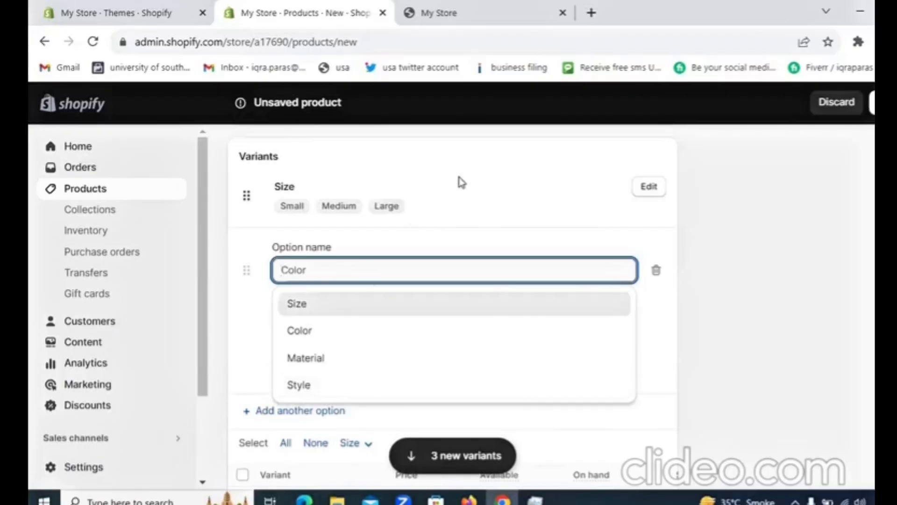
left_click(434, 248)
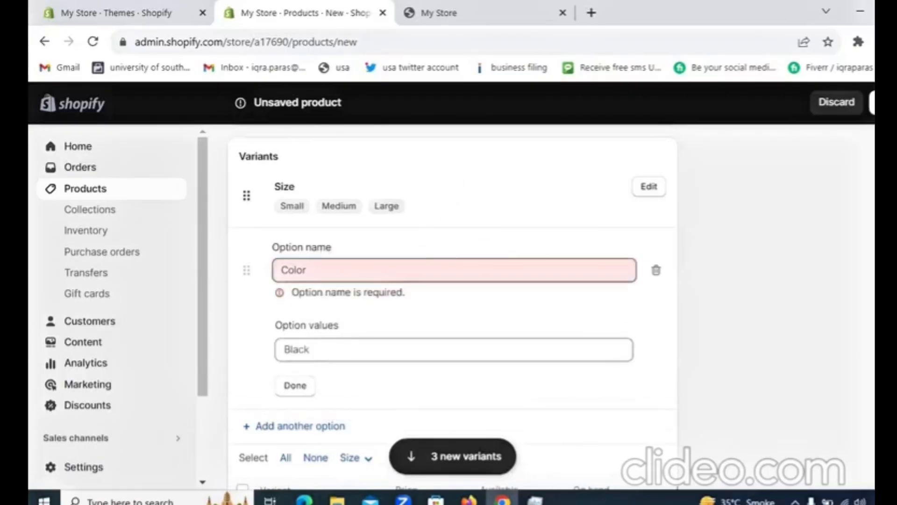
scroll(452, 304, "down", 5)
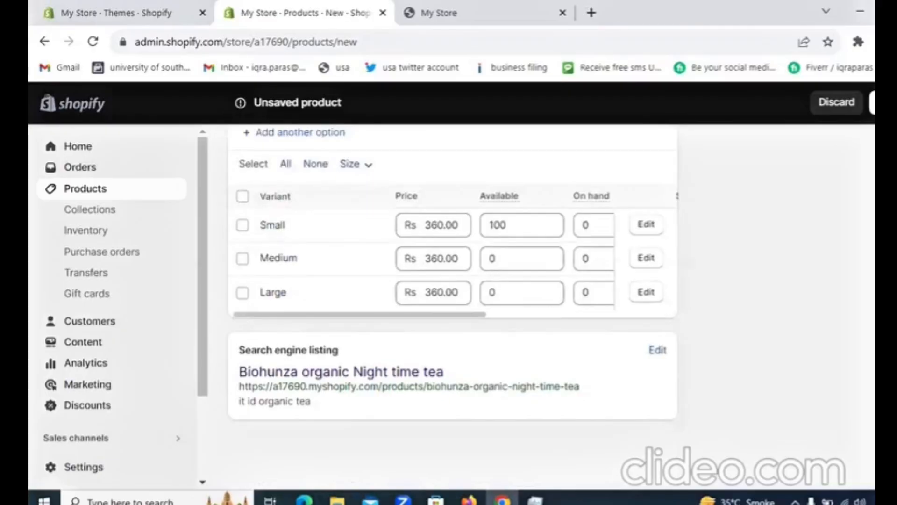
left_click(873, 102)
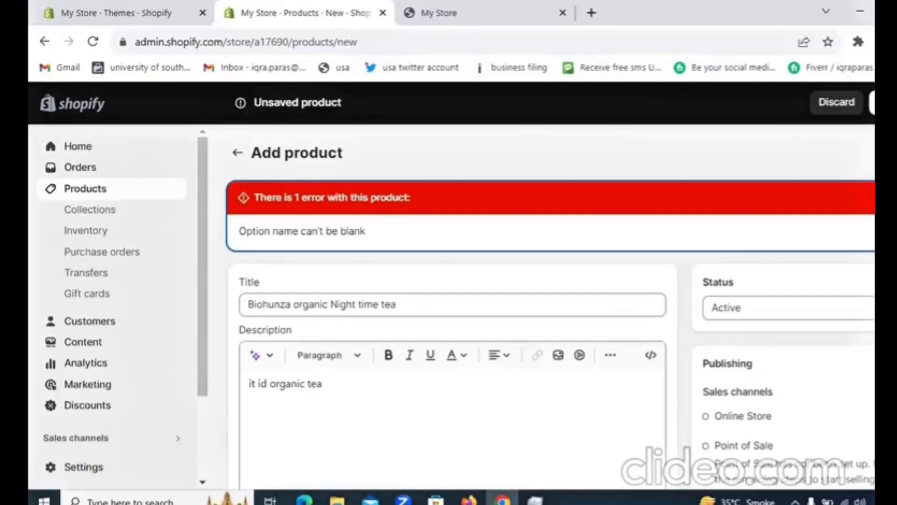
scroll(452, 304, "down", 15)
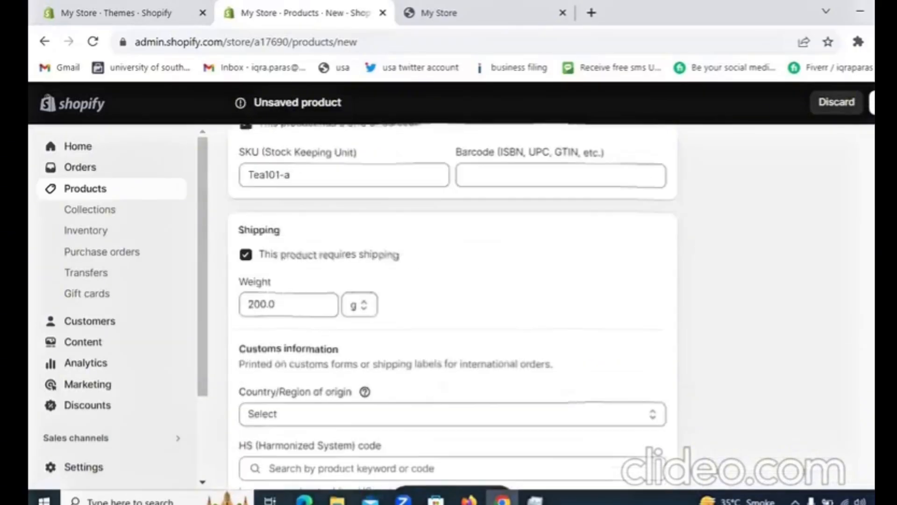
scroll(453, 304, "down", 7)
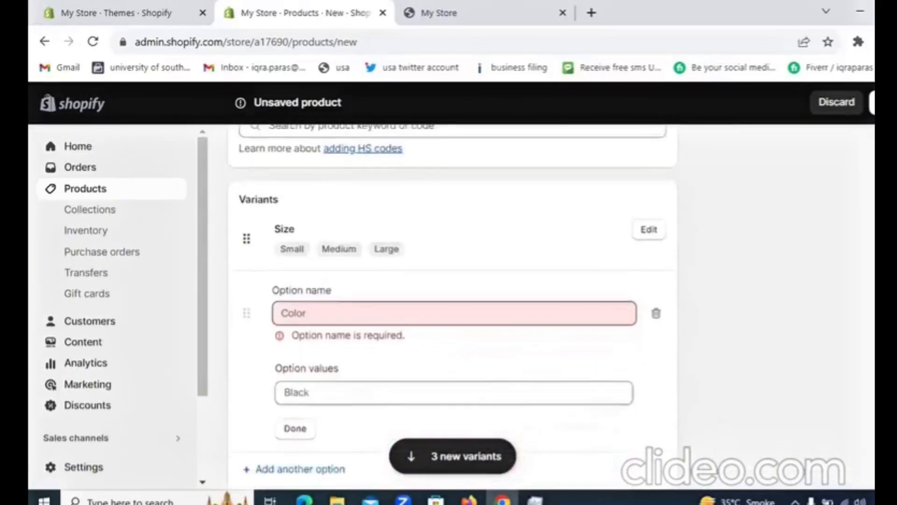
scroll(452, 303, "down", 1)
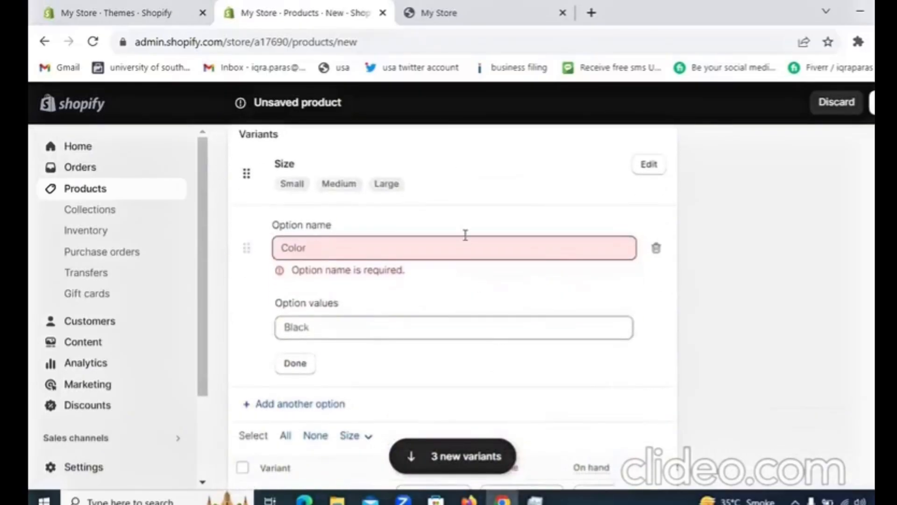
left_click(656, 248)
scroll(452, 303, "down", 2)
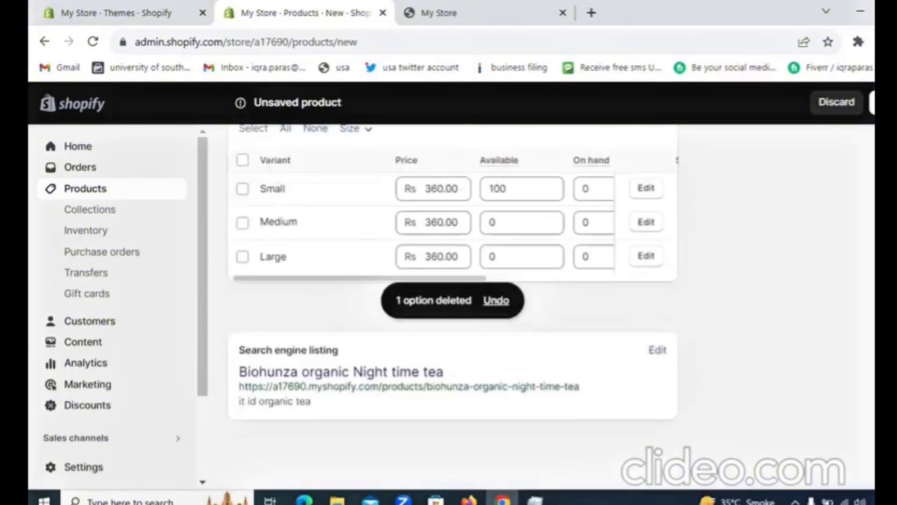
Save the new product with its size variants.
left_click(872, 102)
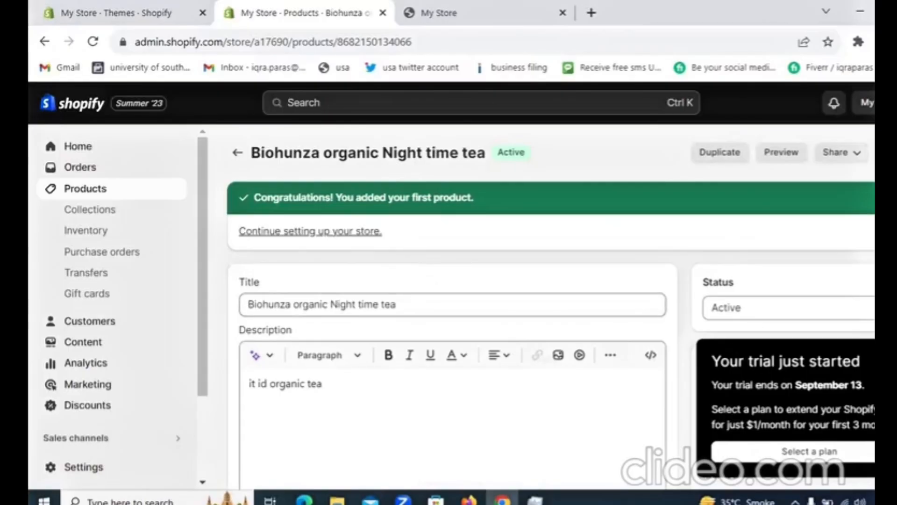
Change the product's title to "Biohunza organic weightloss tea".
scroll(383, 256, "down", 3)
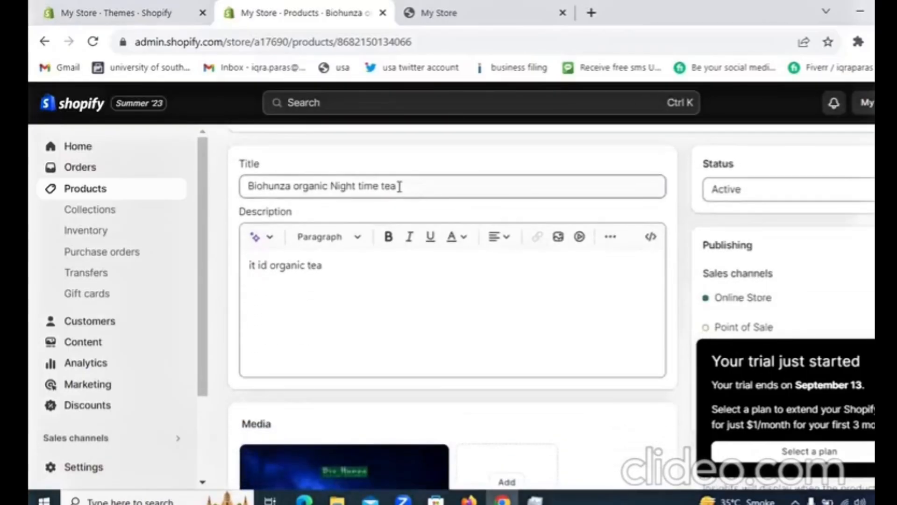
left_click_drag(400, 186, 333, 188)
type("wei")
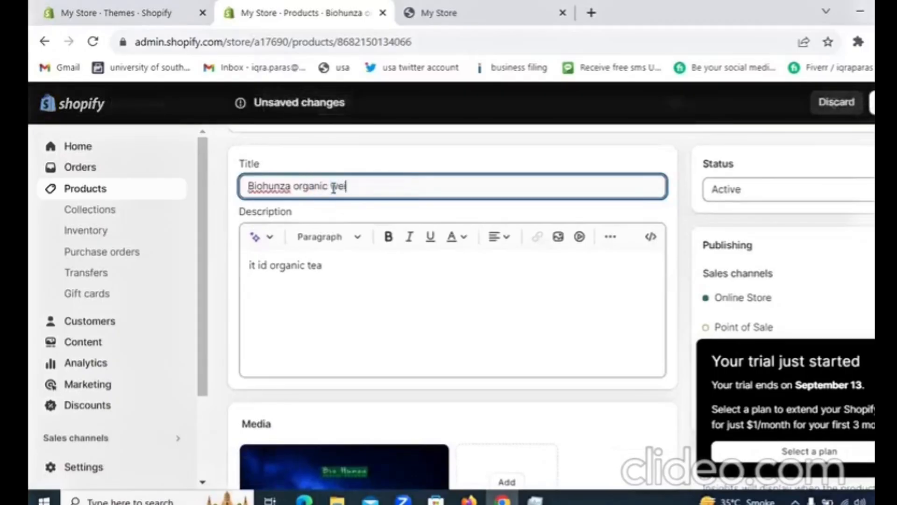
type("ghtloss ")
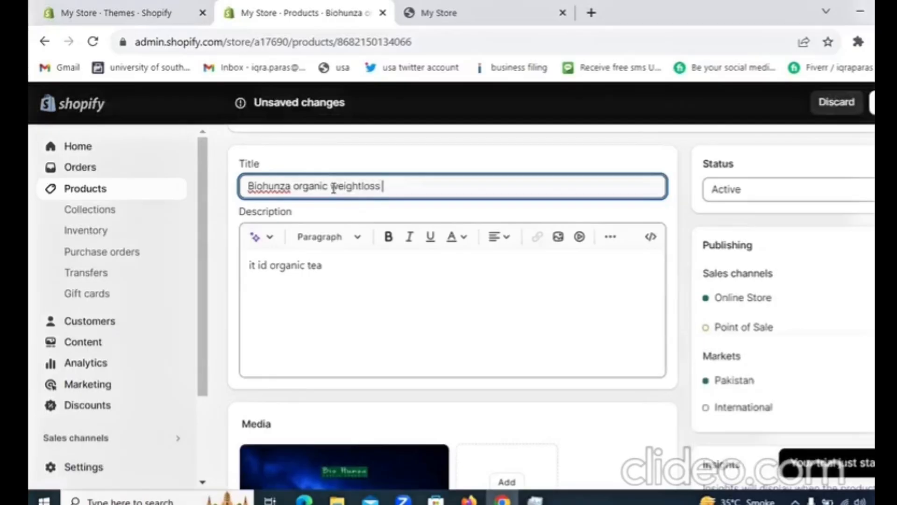
type("tea")
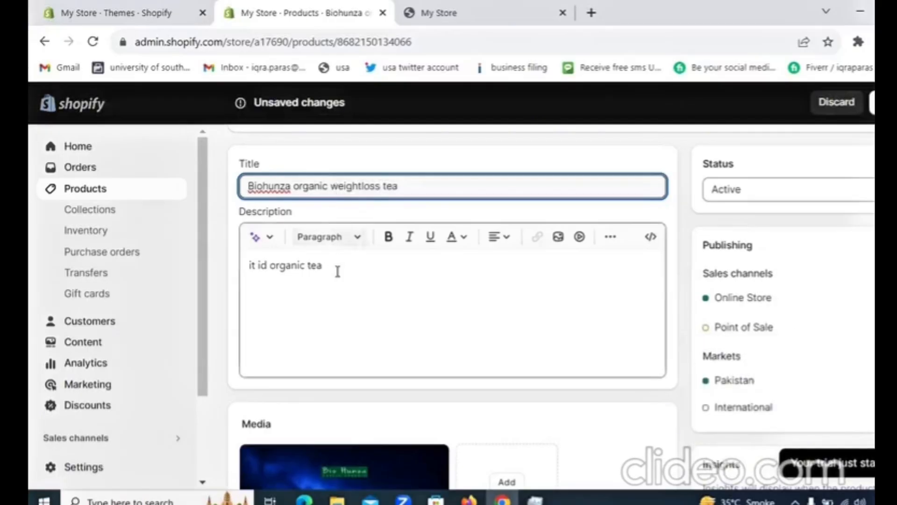
Replace the product's description with "it is good for weightloss".
triple_click(337, 273)
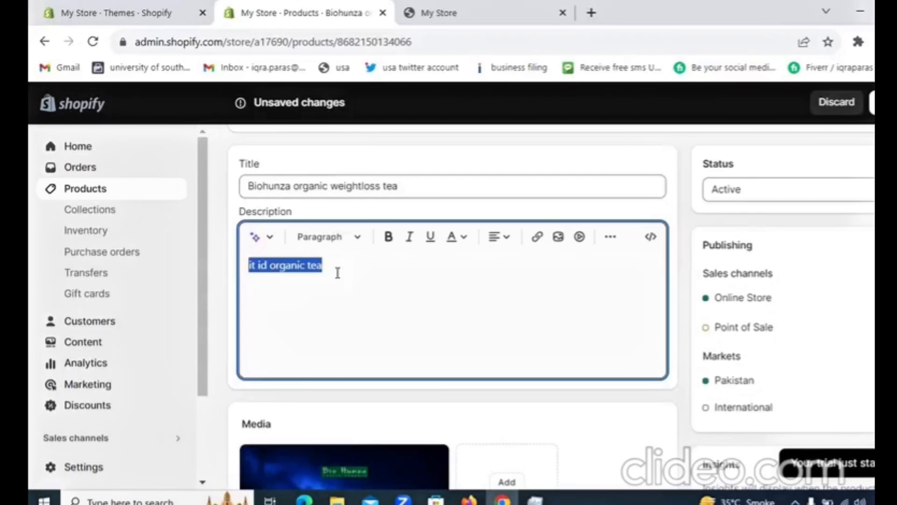
left_click(338, 273)
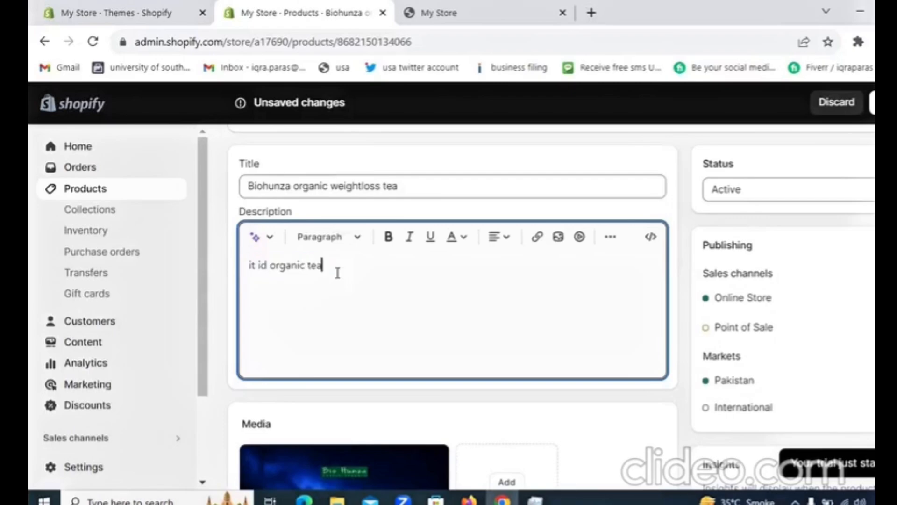
key("BackSpace")
key("BackSpace")
key("BackSpace")
key("BackSpace")
key("BackSpace")
key("BackSpace")
key("BackSpace")
key("BackSpace")
key("BackSpace")
key("BackSpace")
key("BackSpace")
key("BackSpace")
key("BackSpace")
key("BackSpace")
key("BackSpace")
key("BackSpace")
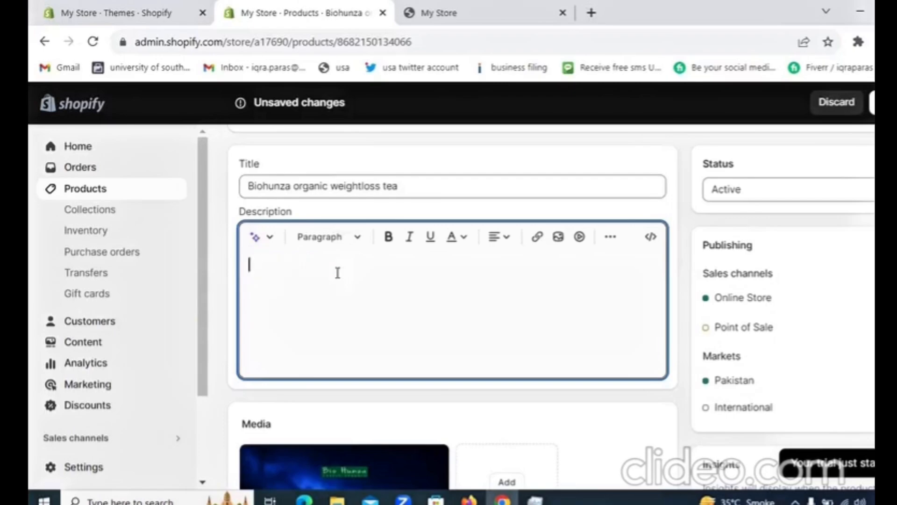
type("it is good for weigh")
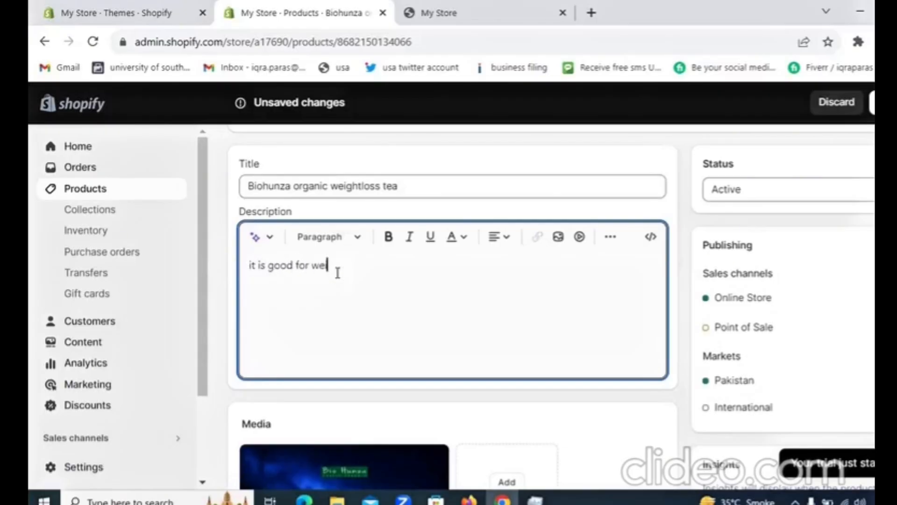
type("tloss")
scroll(514, 197, "down", 6)
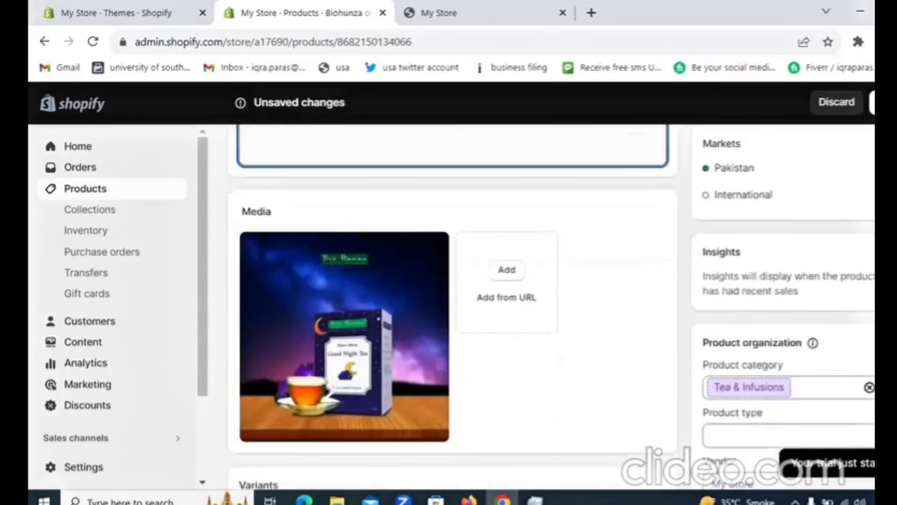
left_click(507, 191)
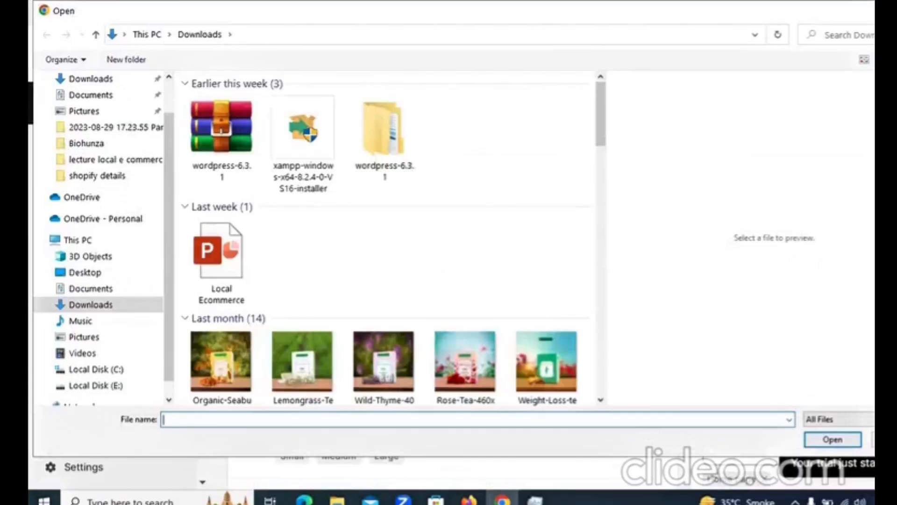
key("Escape")
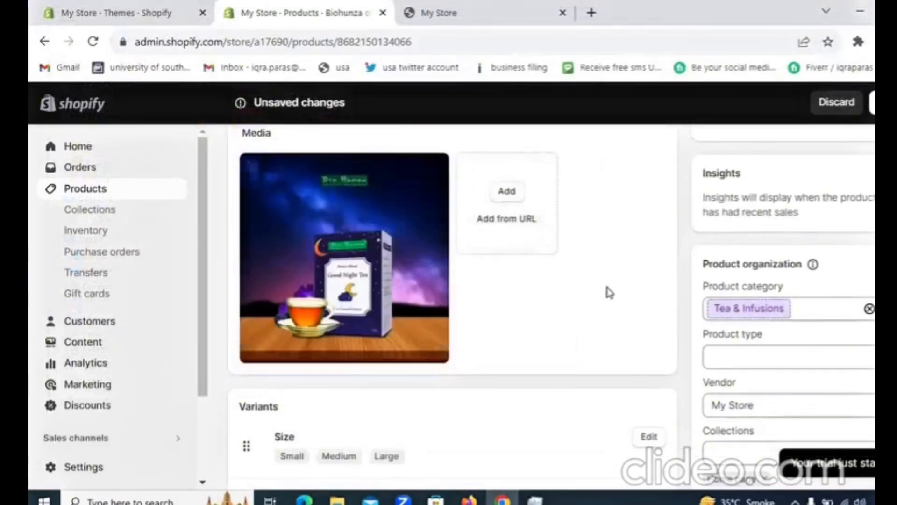
scroll(452, 280, "up", 5)
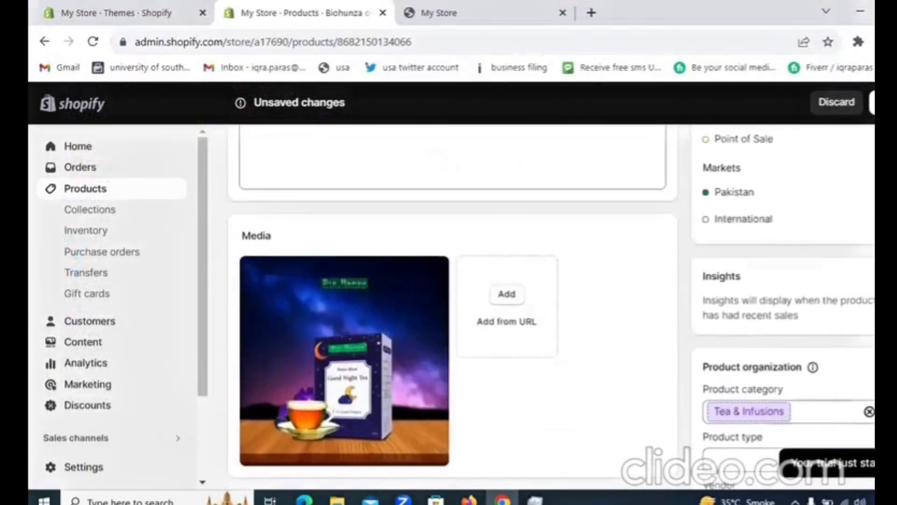
scroll(453, 304, "down", 8)
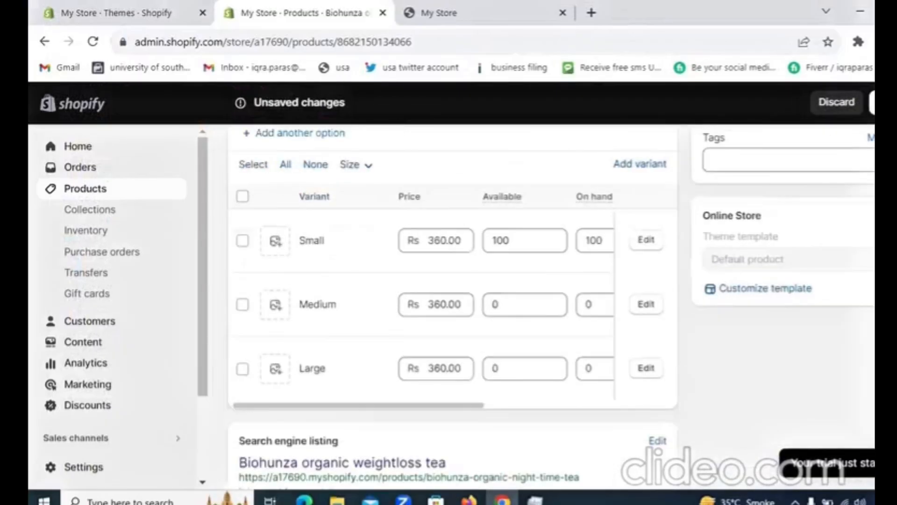
scroll(452, 304, "up", 3)
scroll(452, 280, "up", 5)
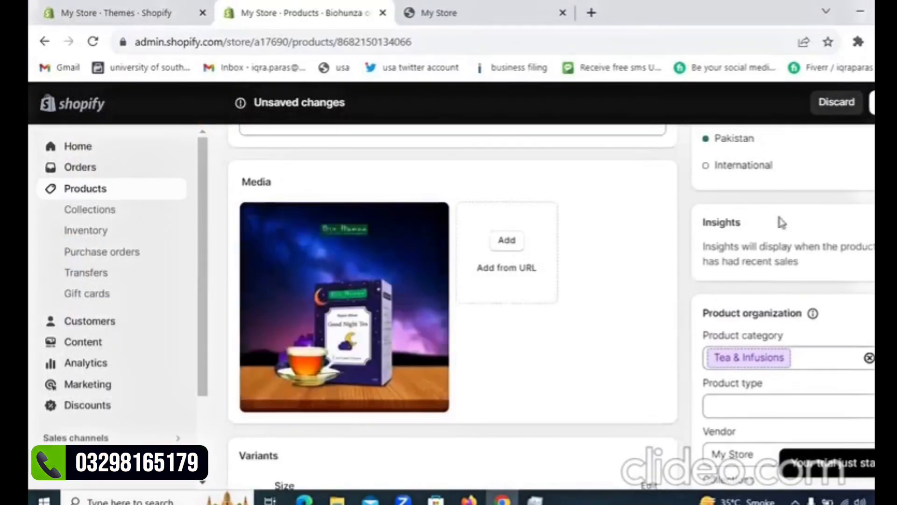
scroll(452, 299, "up", 6)
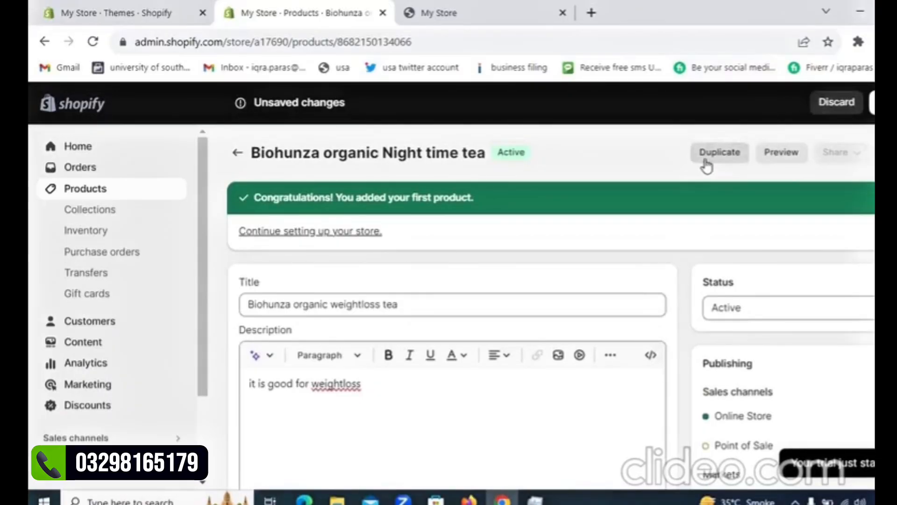
Discard the unsaved title and description changes, and start adding a new product.
left_click(839, 103)
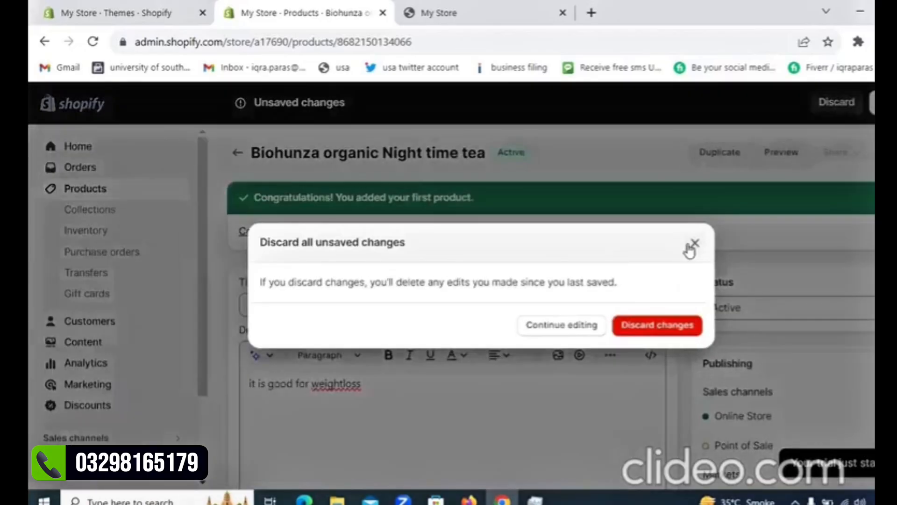
left_click(668, 327)
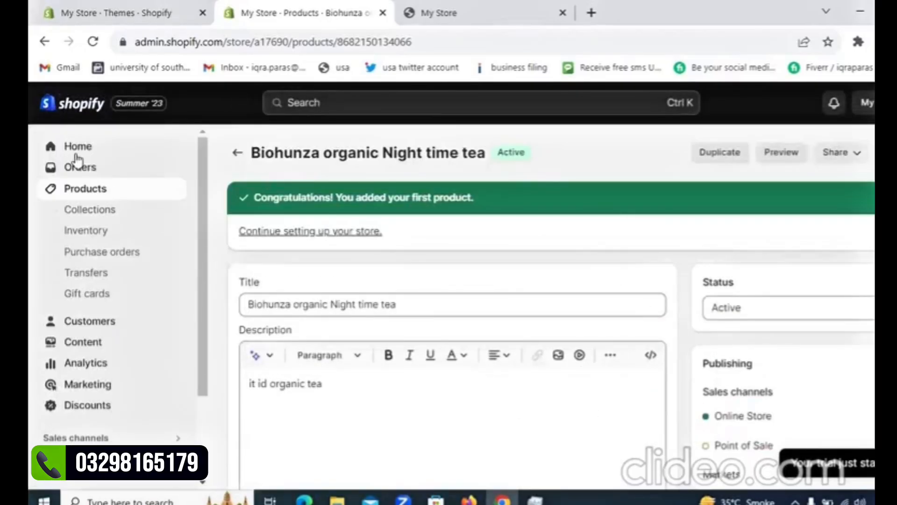
left_click(84, 190)
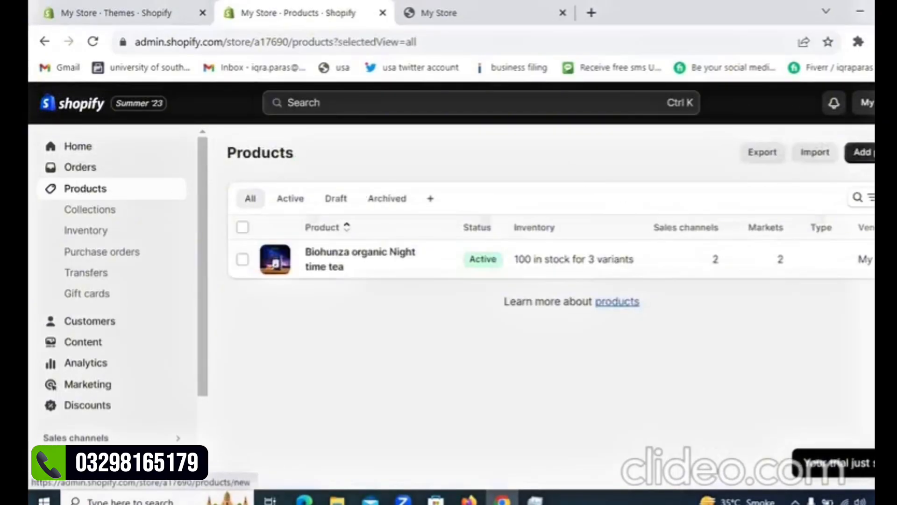
left_click(861, 152)
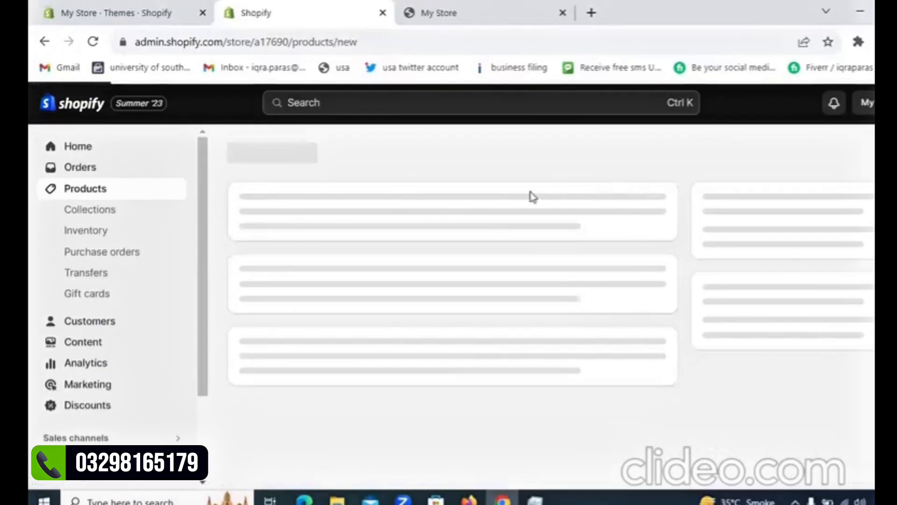
Title the new product "biohunza organic tea weightloss".
left_click(444, 223)
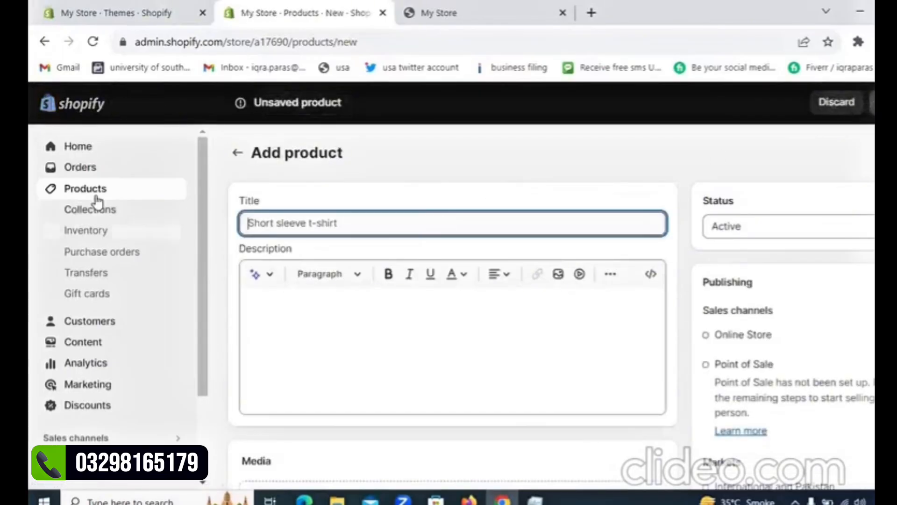
type("bid")
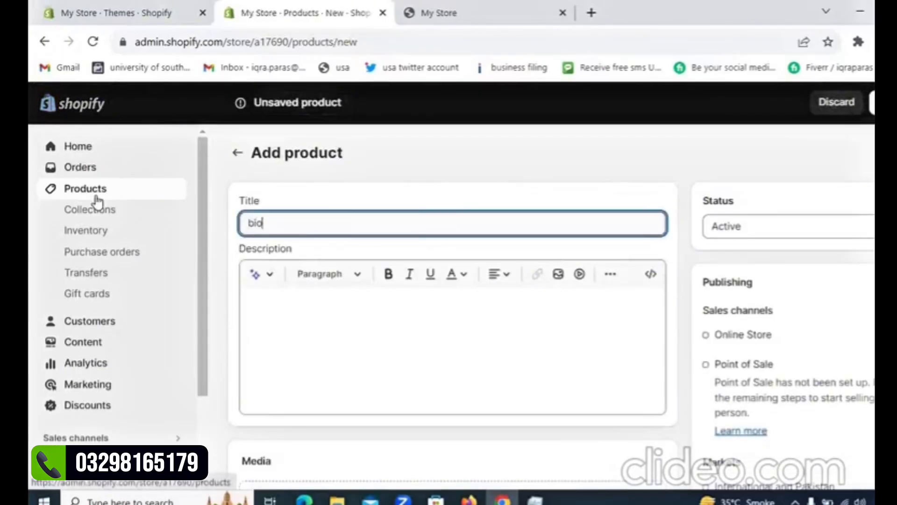
type("hunza organic t")
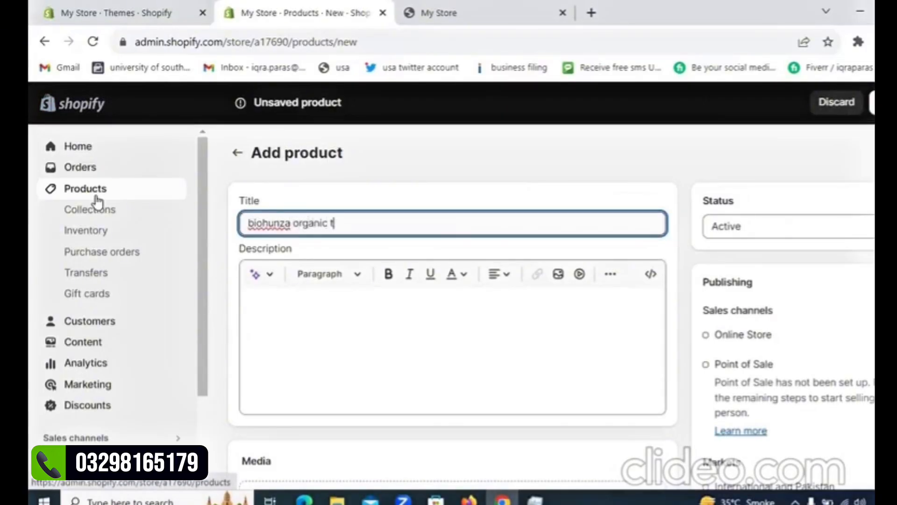
type("ea weightloss")
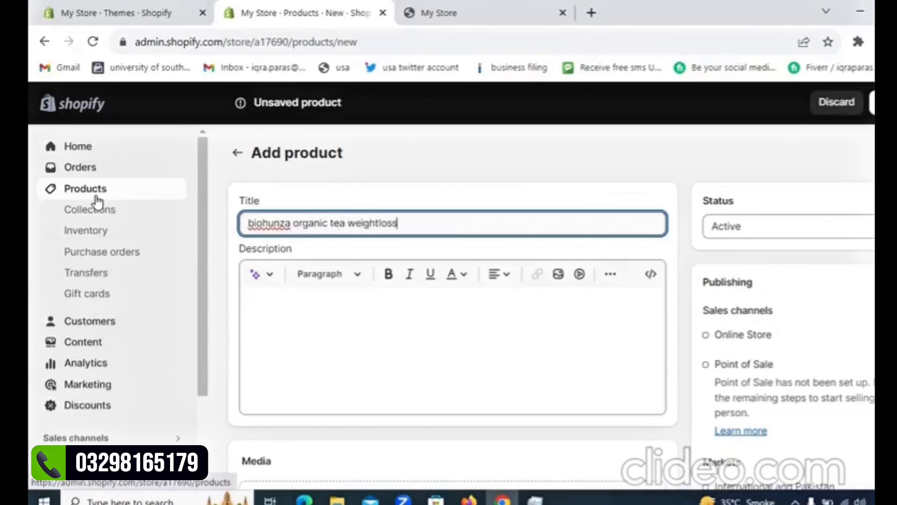
Enter "good for weightloss" as the new product's description.
left_click(386, 310)
type("good f")
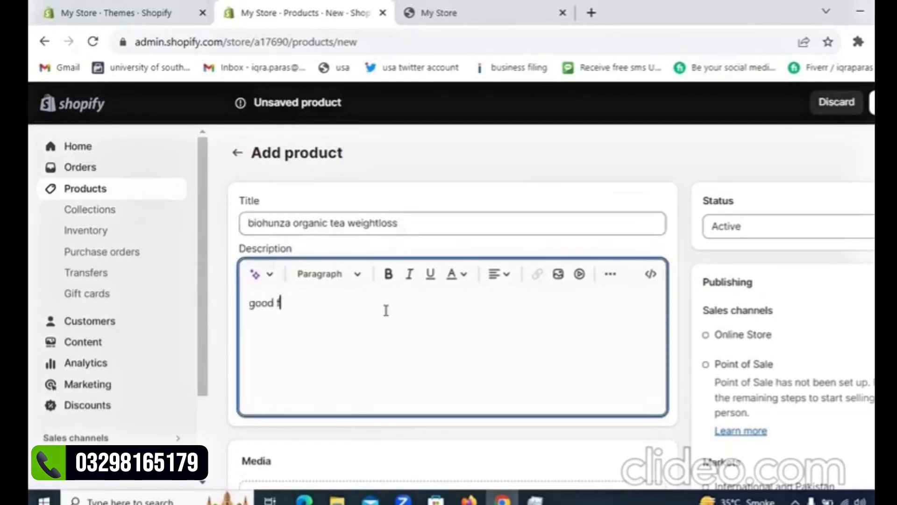
type("or weightloss")
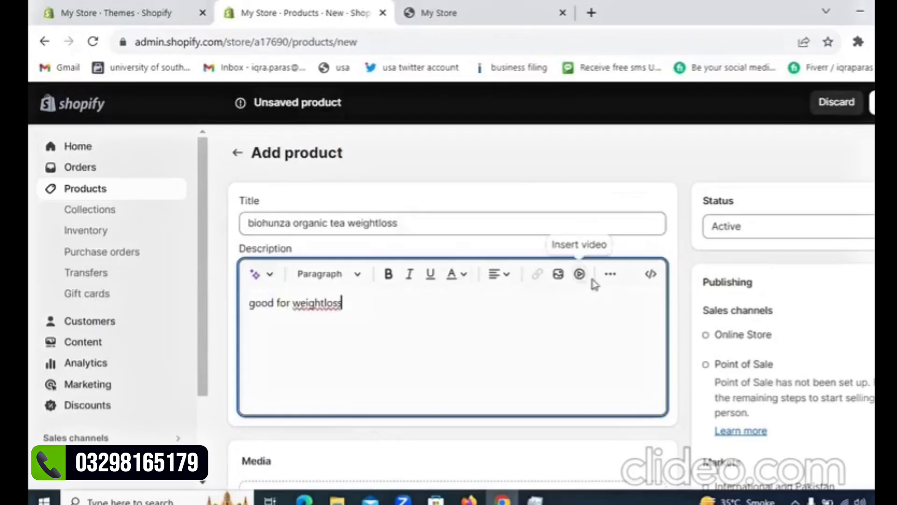
Upload the weight-loss tea image from the Downloads folder to the product's media.
scroll(580, 276, "down", 5)
scroll(494, 154, "down", 2)
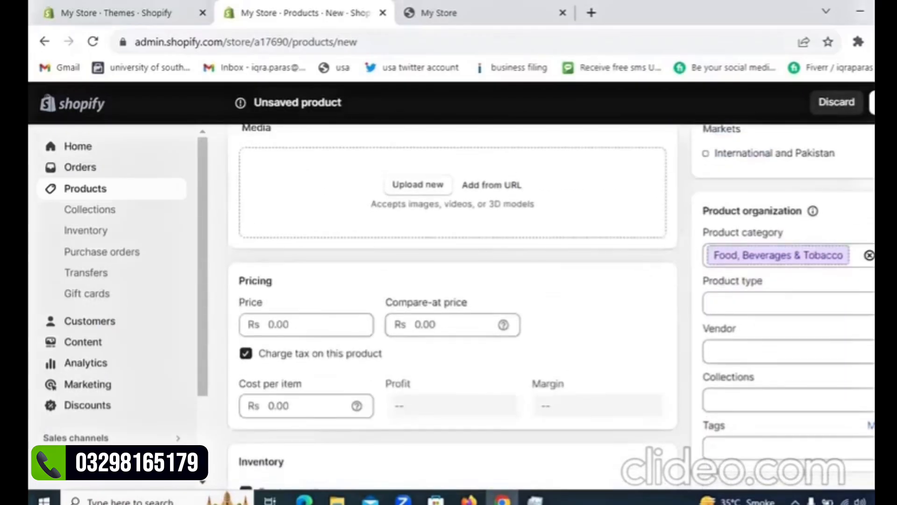
left_click(427, 191)
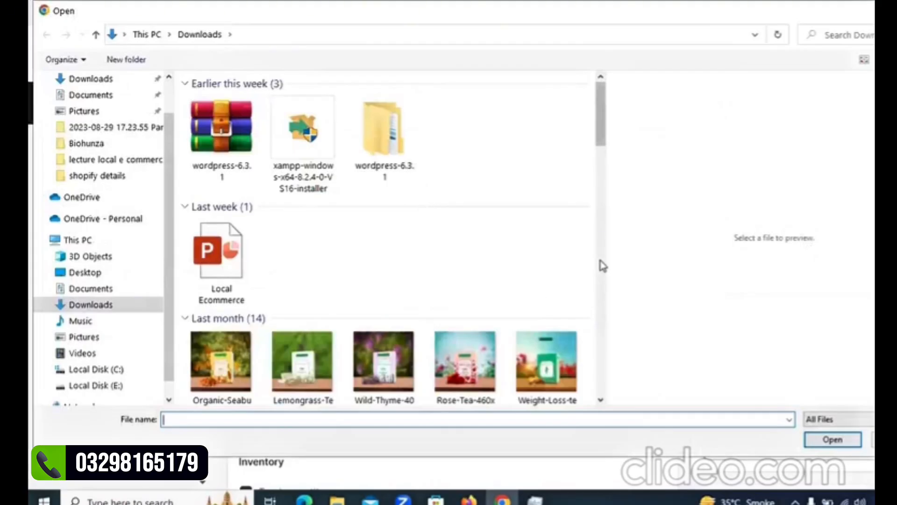
scroll(599, 262, "down", 3)
double_click(568, 143)
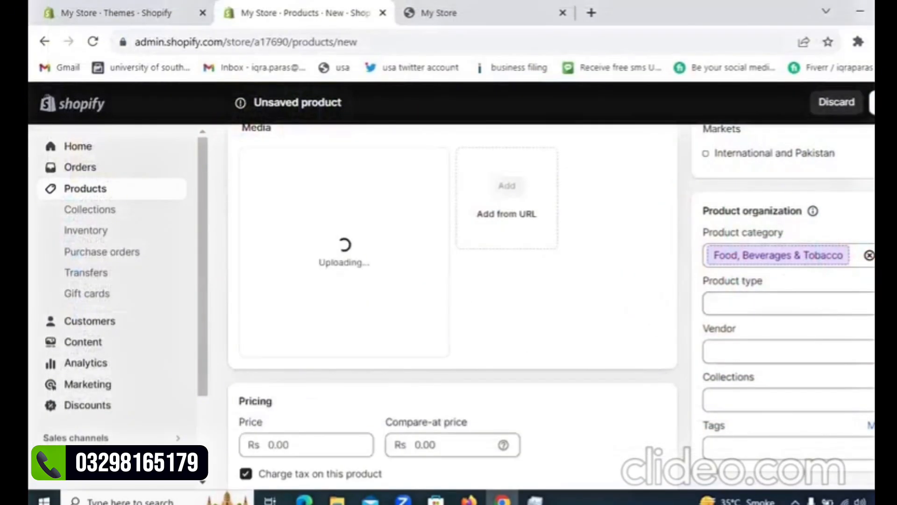
Set the product's price to Rs 360 and its compare-at price to Rs 400.
scroll(369, 243, "down", 4)
left_click(369, 243)
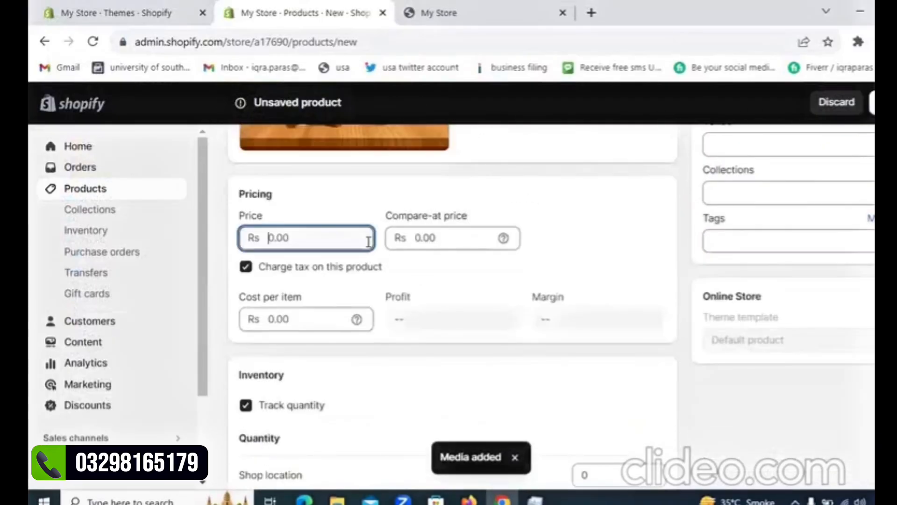
type("38")
type("0")
left_click(421, 237)
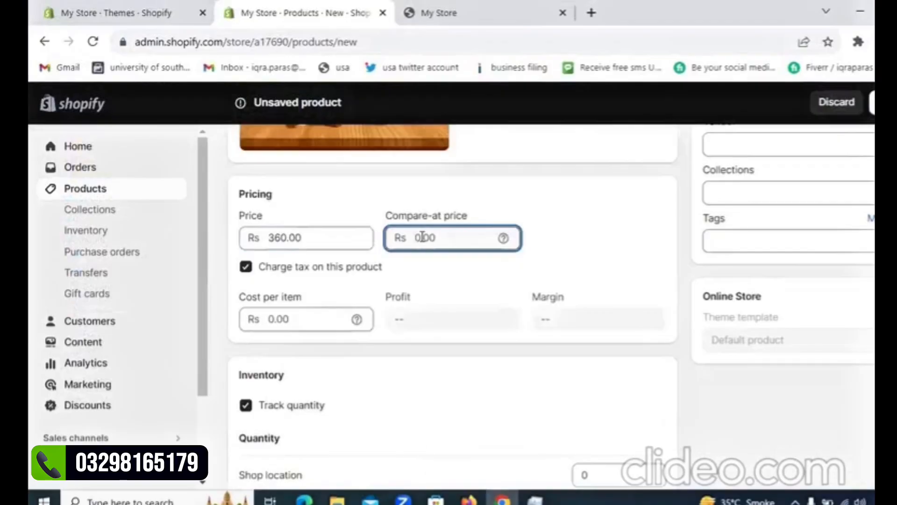
type("400")
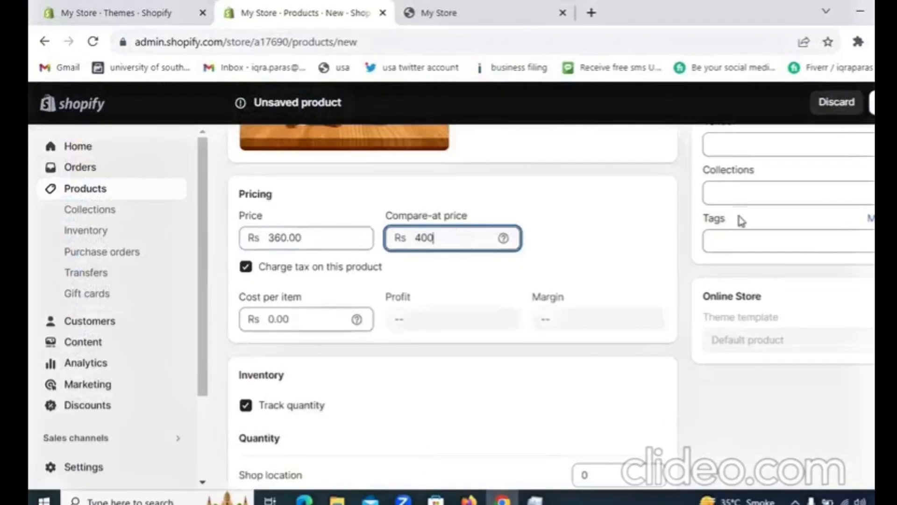
Set the product's shipping weight to 200 g.
scroll(738, 222, "down", 4)
scroll(452, 306, "down", 3)
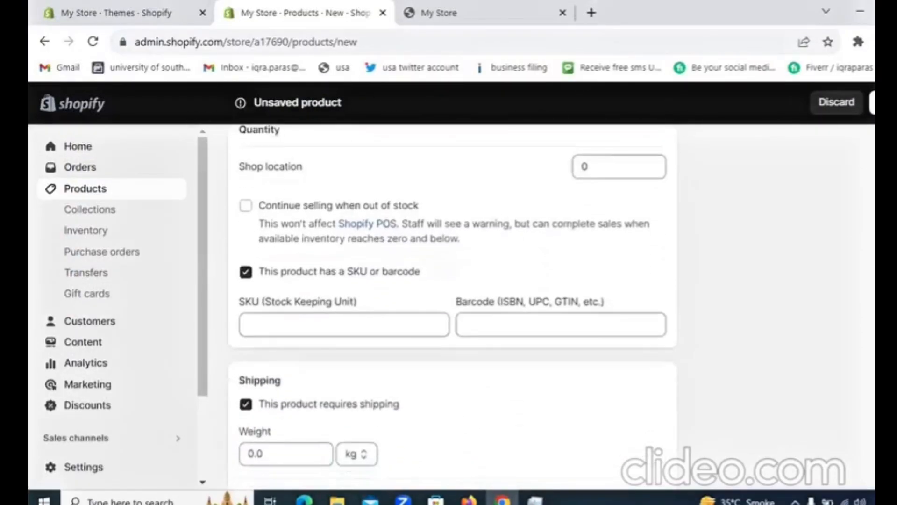
scroll(656, 452, "down", 1)
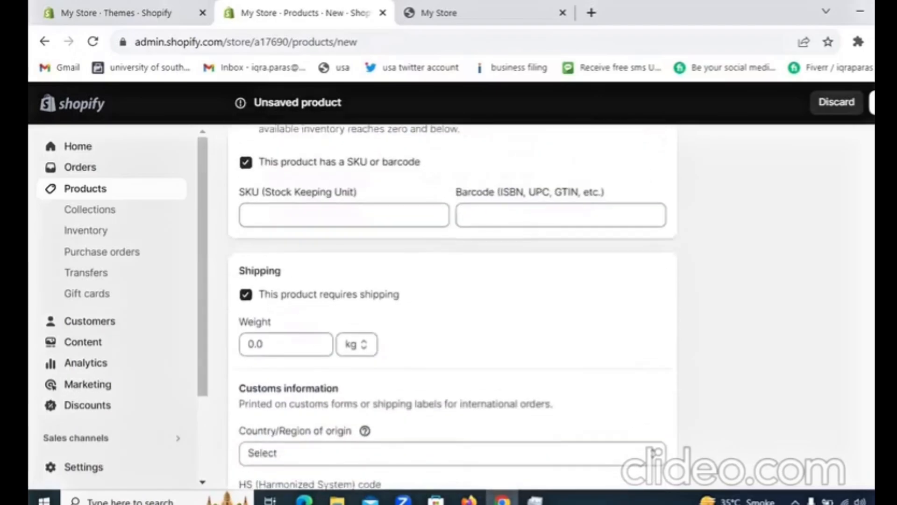
scroll(654, 451, "down", 2)
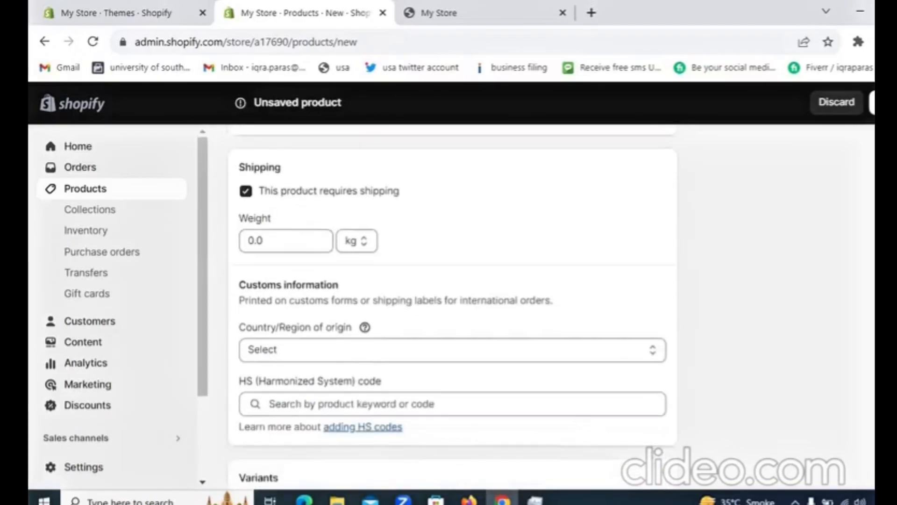
left_click(369, 240)
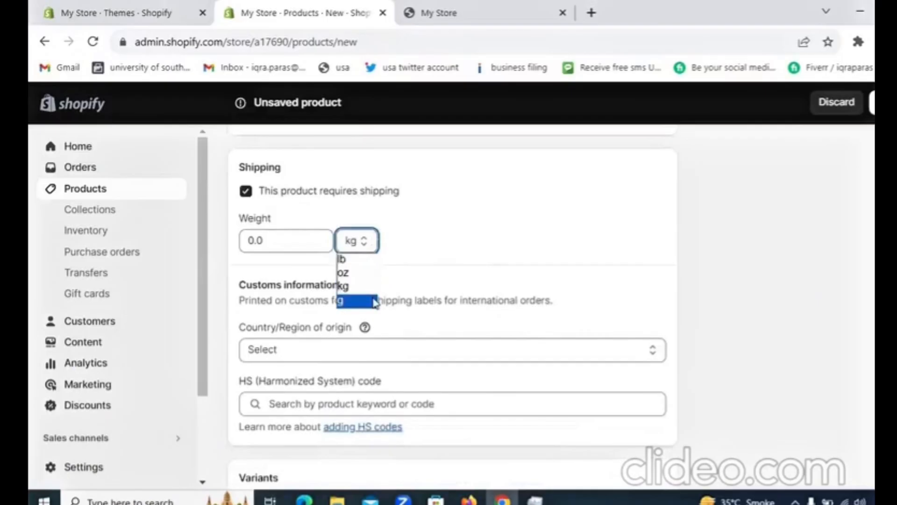
left_click(350, 301)
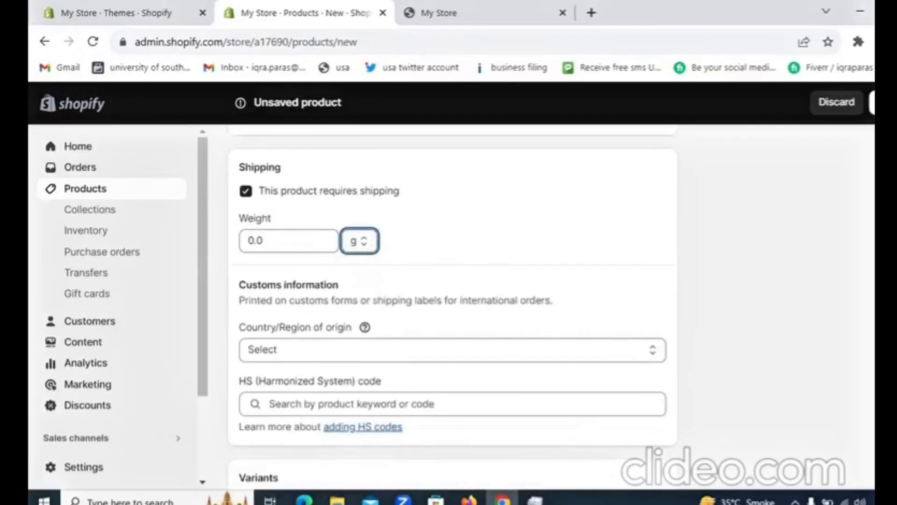
left_click(300, 244)
type("200")
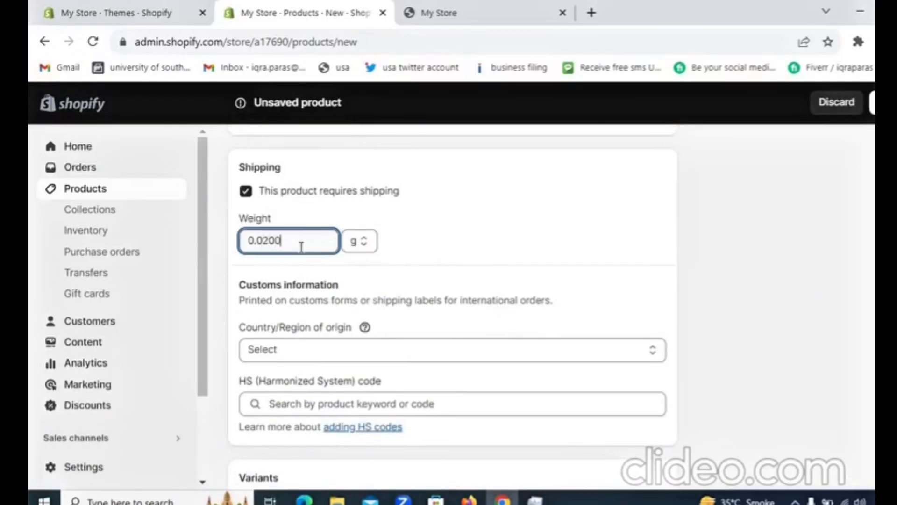
key("BackSpace")
key("BackSpace")
key("BackSpace")
key("BackSpace")
key("BackSpace")
key("BackSpace")
type("200")
scroll(452, 280, "down", 5)
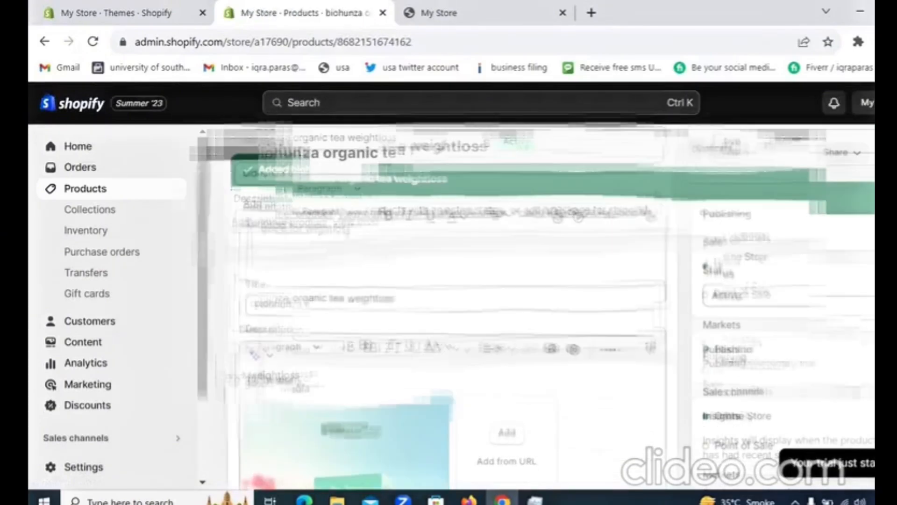
Review the store's product list and the inventory of each product and variant.
left_click(152, 190)
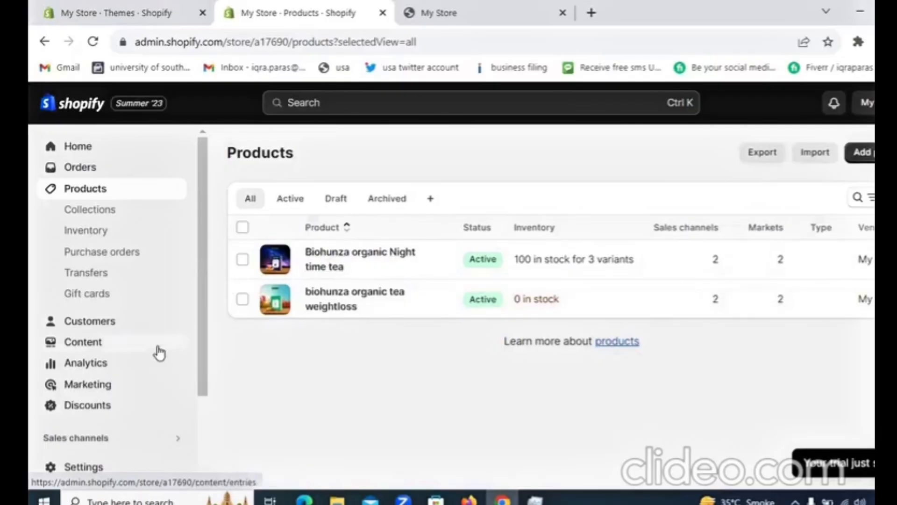
left_click(131, 231)
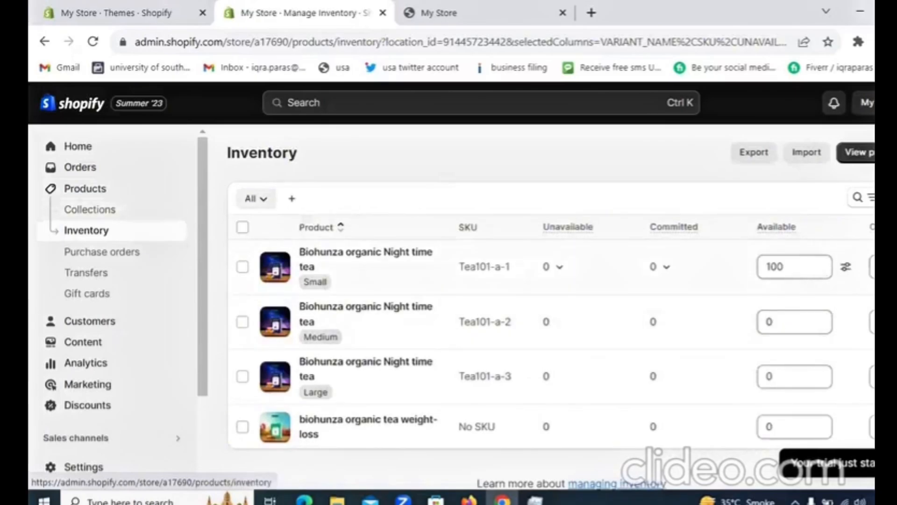
scroll(551, 304, "down", 1)
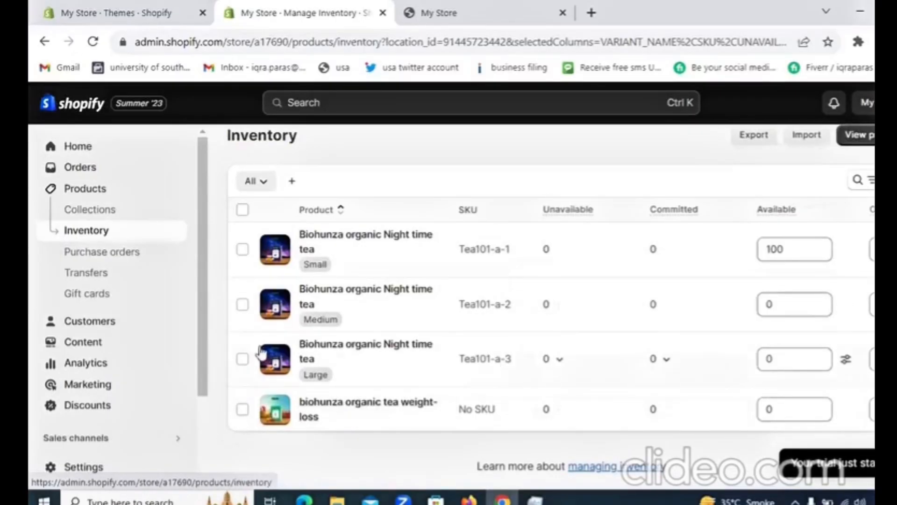
Look through the store's purchase orders, transfers and gift cards pages.
left_click(166, 262)
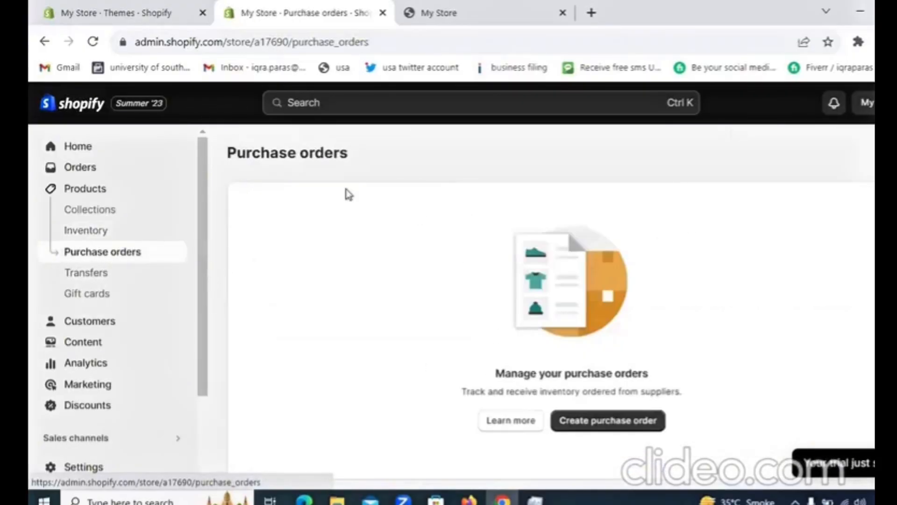
left_click(116, 282)
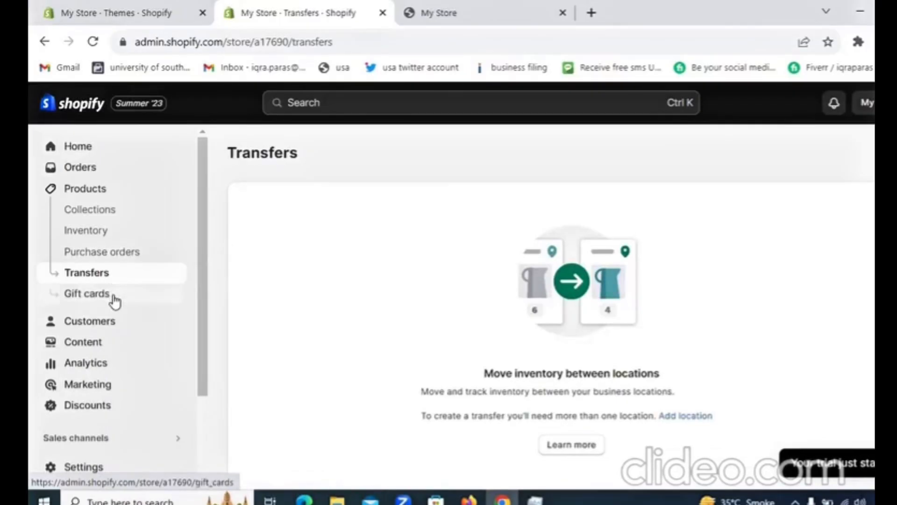
left_click(114, 301)
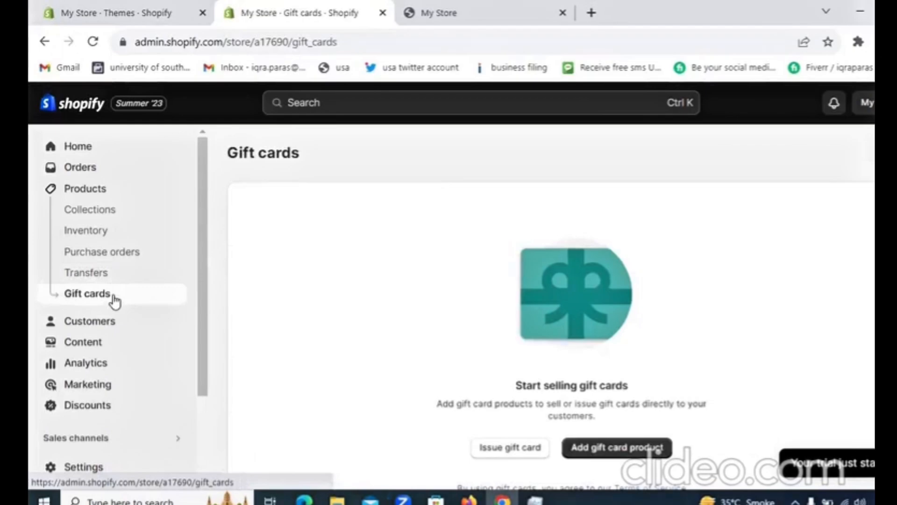
Open a blank new customer form and review its overview, address, tax exemption, notes and tags fields.
left_click(114, 322)
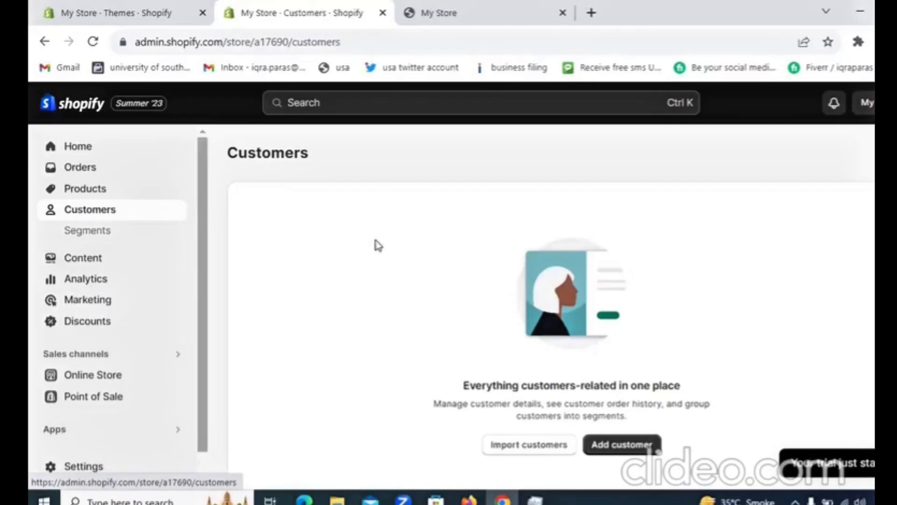
left_click(626, 429)
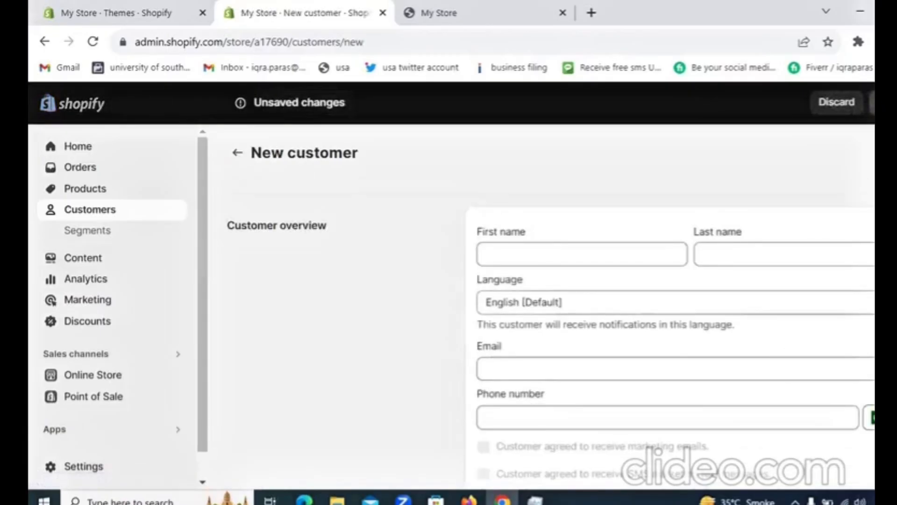
scroll(551, 303, "down", 2)
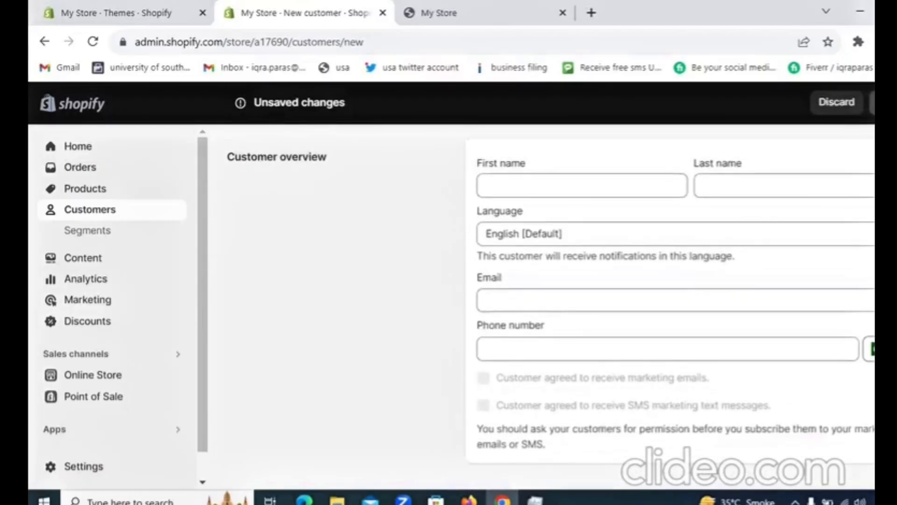
scroll(551, 304, "down", 8)
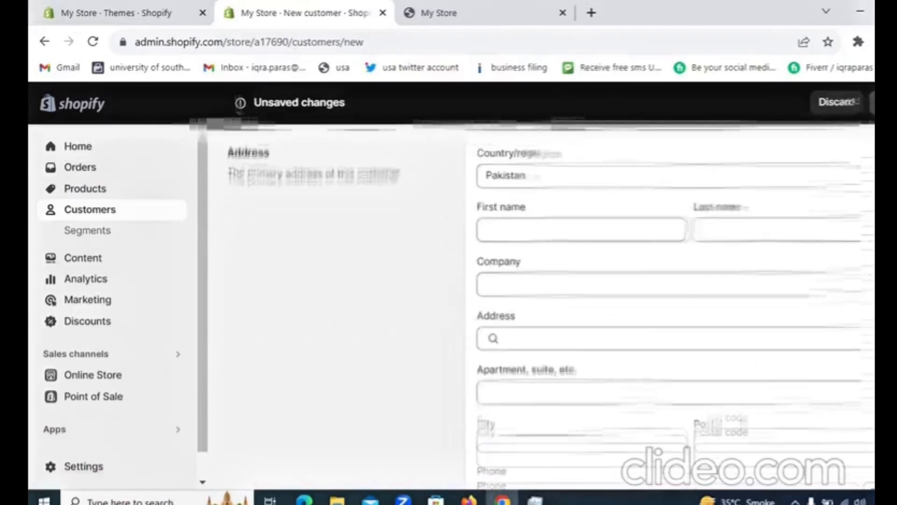
scroll(551, 304, "down", 8)
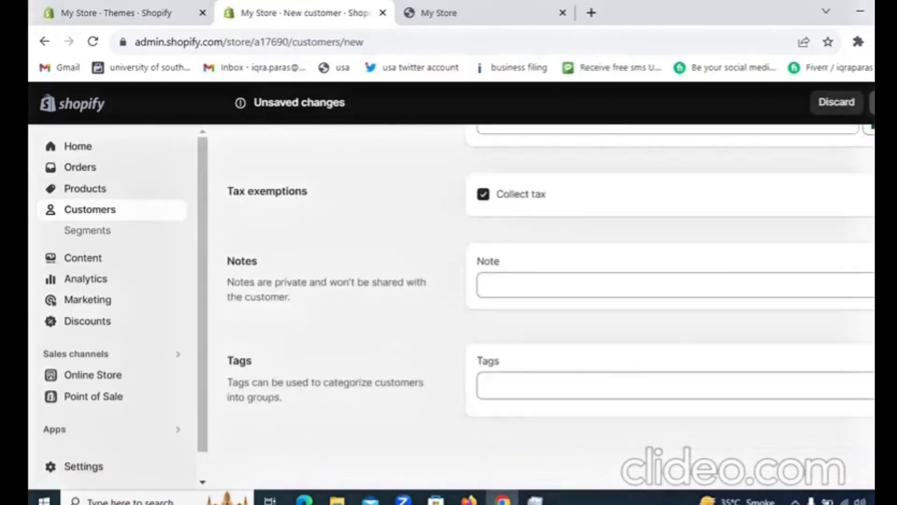
Review the list of customer segments and open the store's content section.
left_click(155, 233)
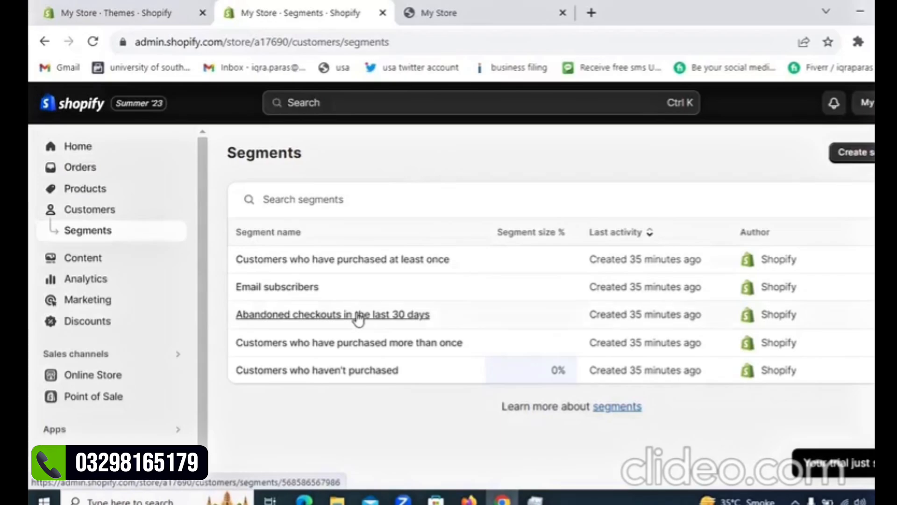
left_click(155, 262)
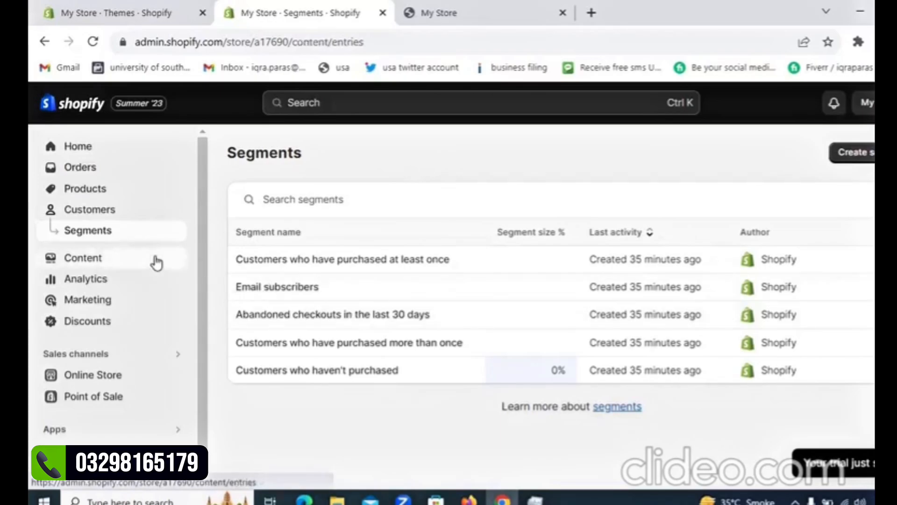